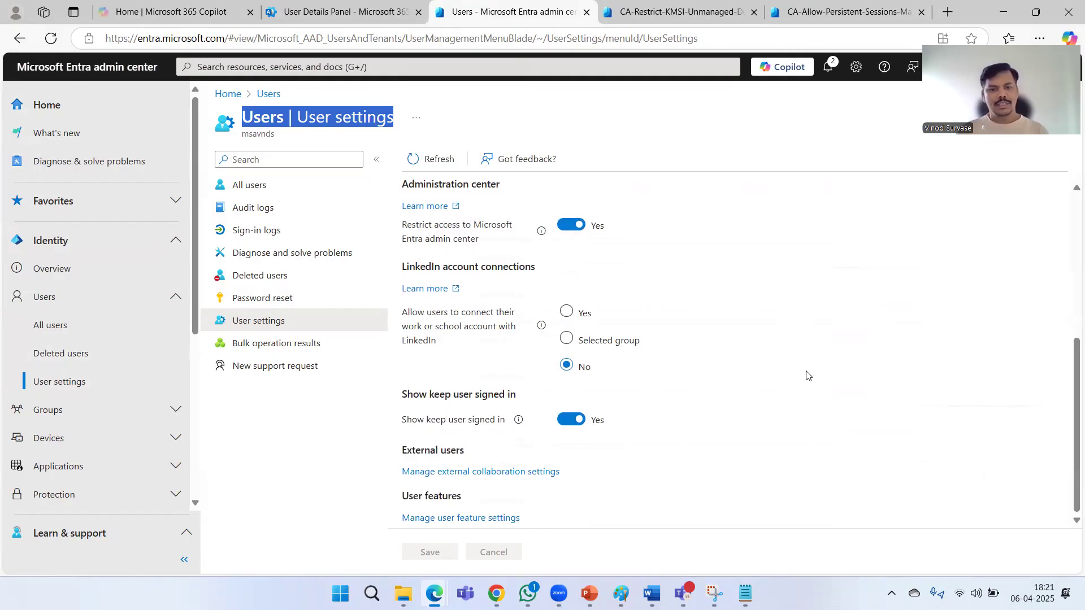
# Try switching off the Show keep user signed in setting, restore it to Yes, and reload the user settings.
pyautogui.moveTo(397, 394); pyautogui.dragTo(525, 398)
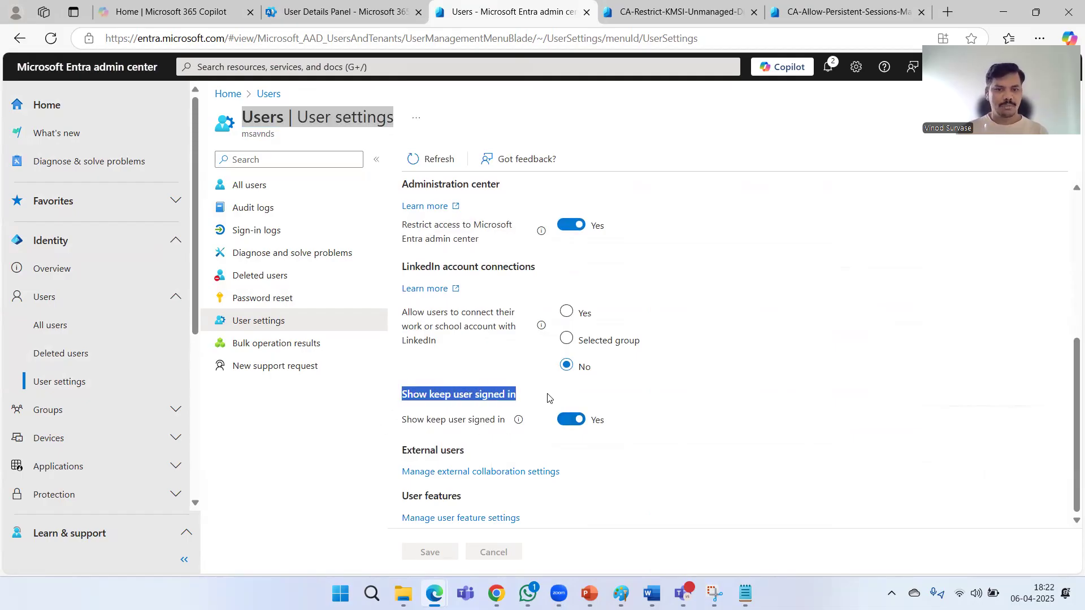
pyautogui.click(829, 406)
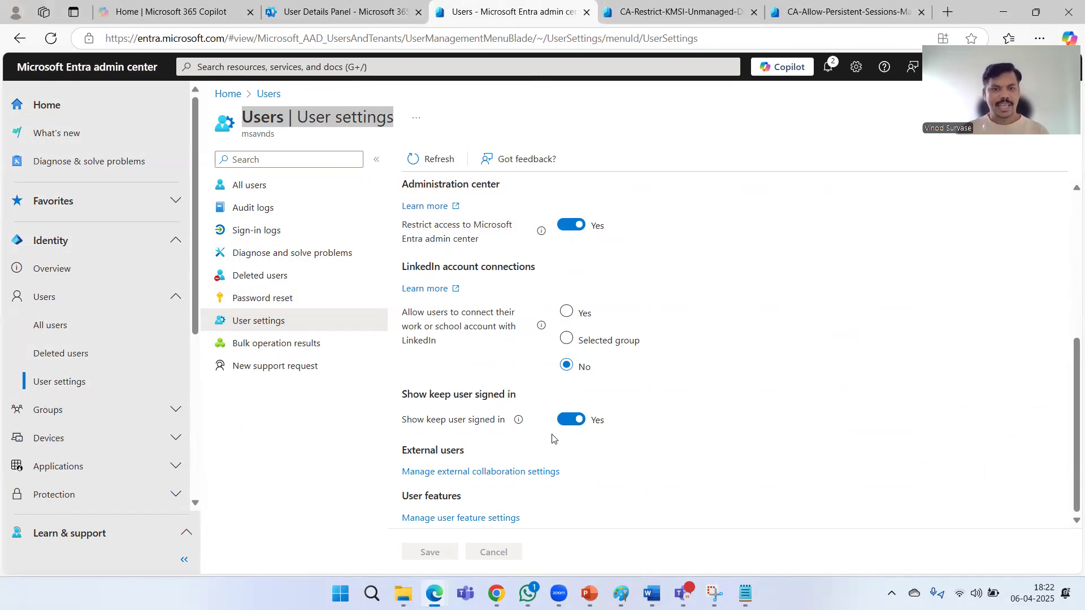
pyautogui.moveTo(403, 421); pyautogui.dragTo(504, 423)
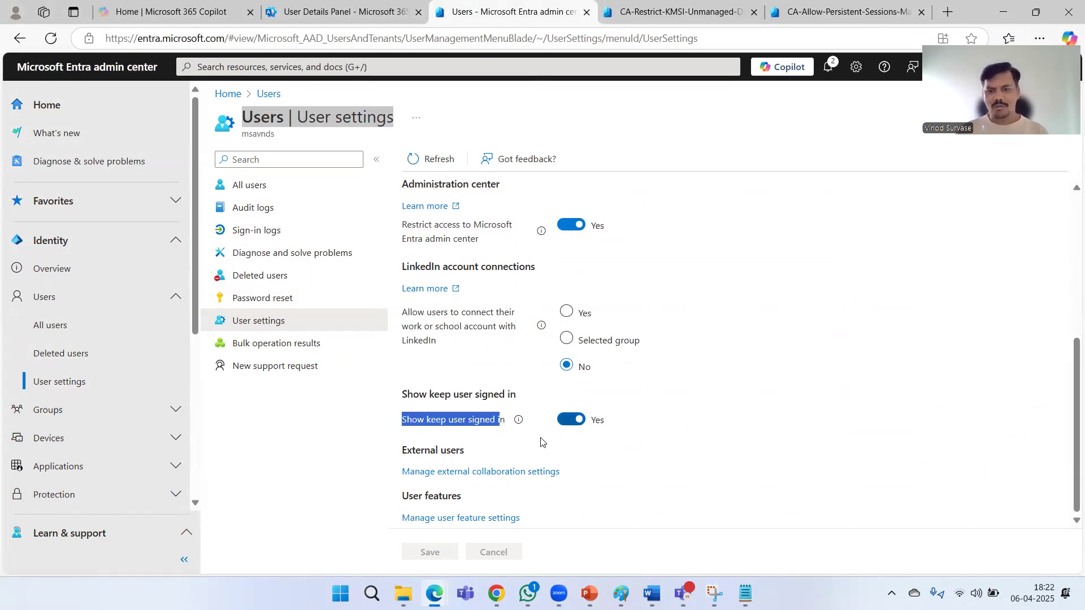
pyautogui.click(813, 449)
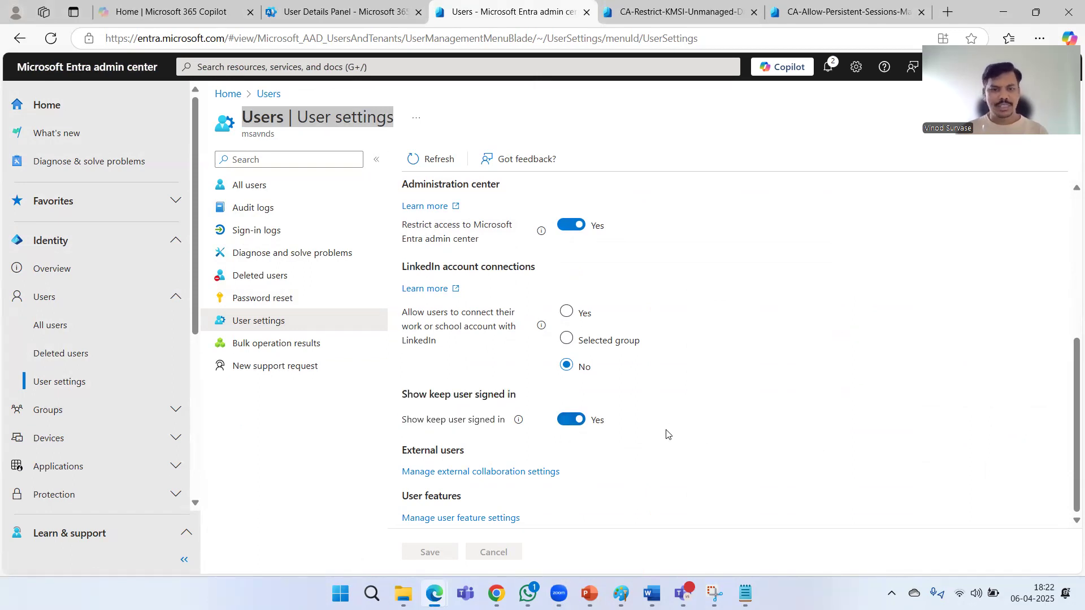
pyautogui.click(568, 421)
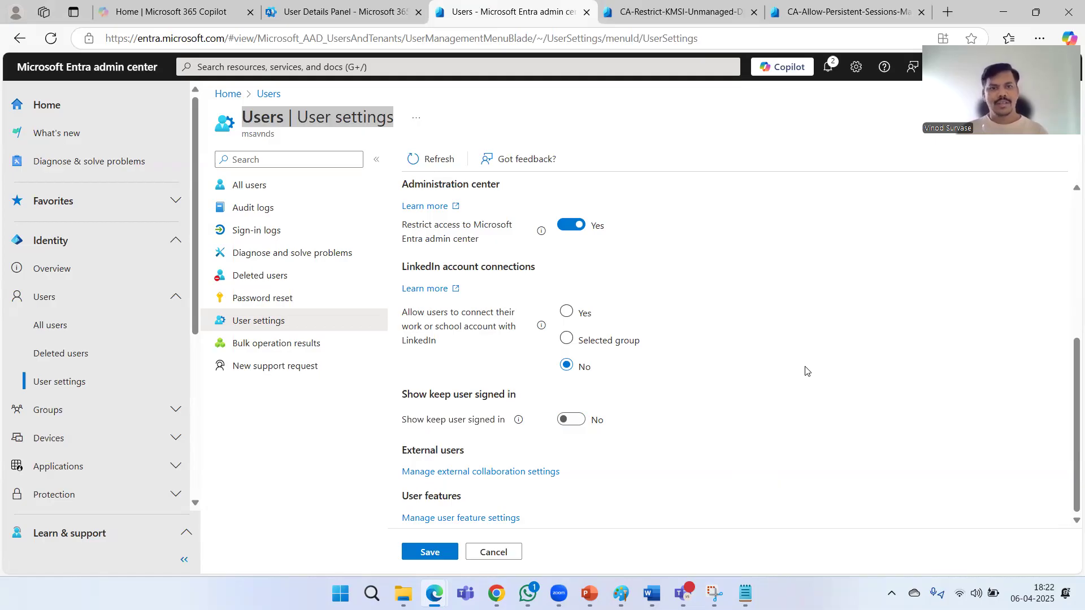
pyautogui.click(581, 420)
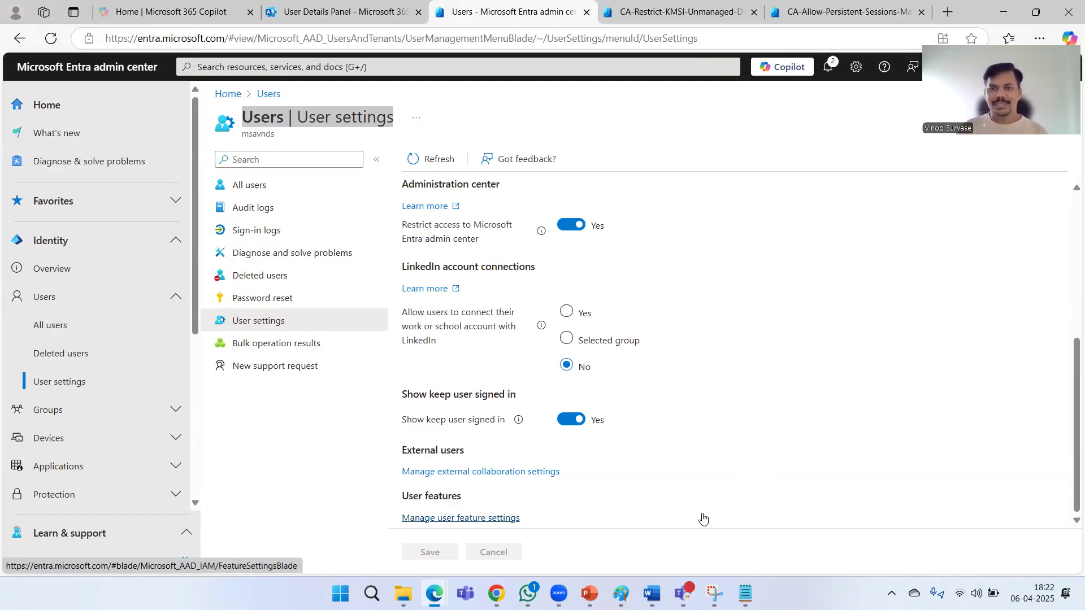
pyautogui.click(717, 474)
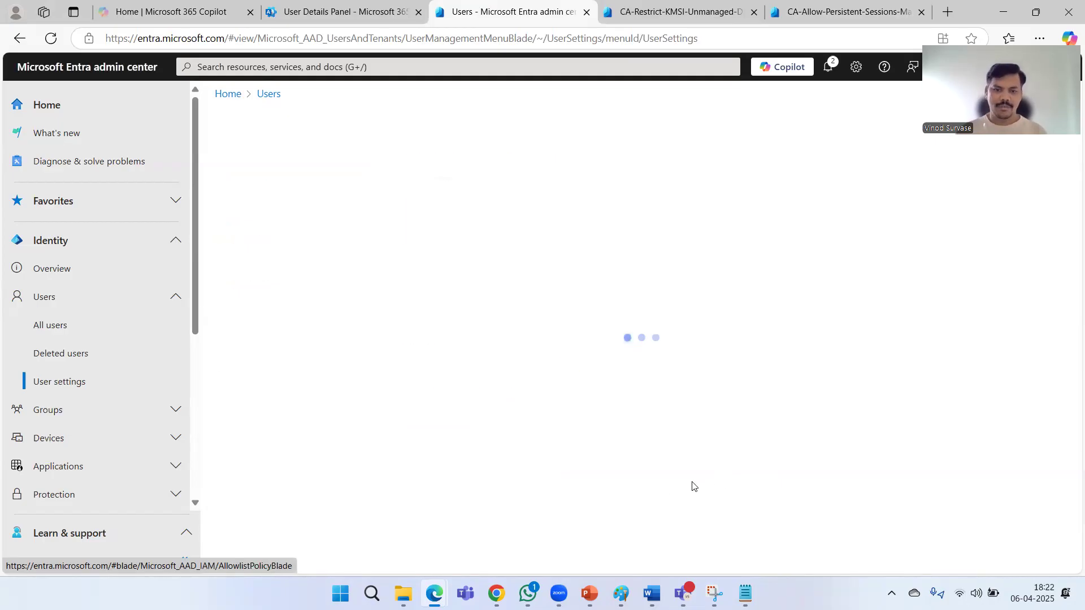
pyautogui.click(291, 94)
pyautogui.scroll(-6, 619, 387)
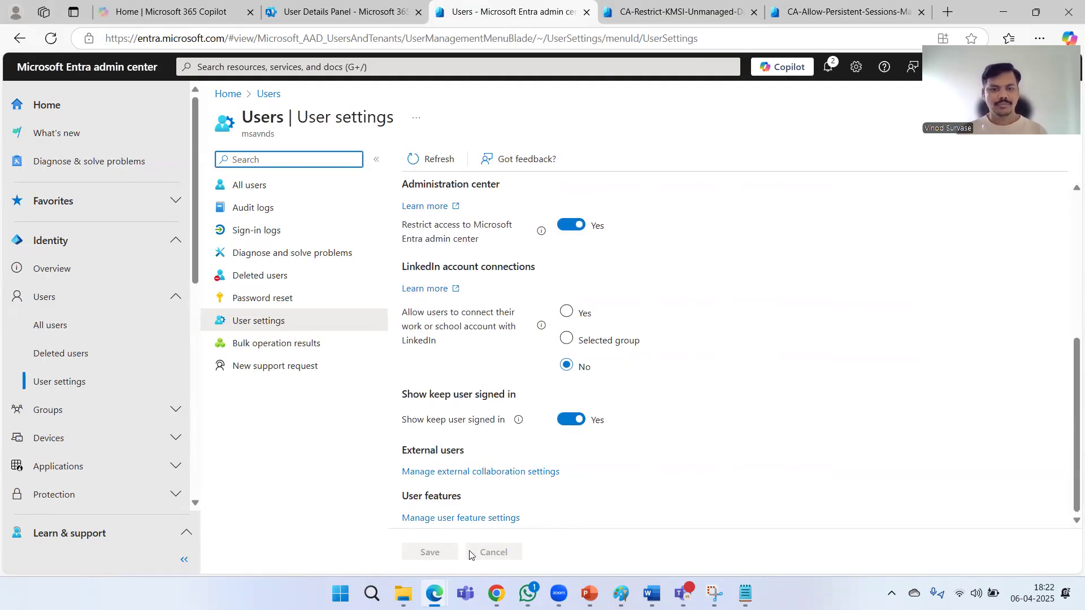
# Switch to the InPrivate browser window, close the Outlook mail page and sign the test user out of Microsoft 365.
pyautogui.moveTo(434, 594)
pyautogui.click(520, 559)
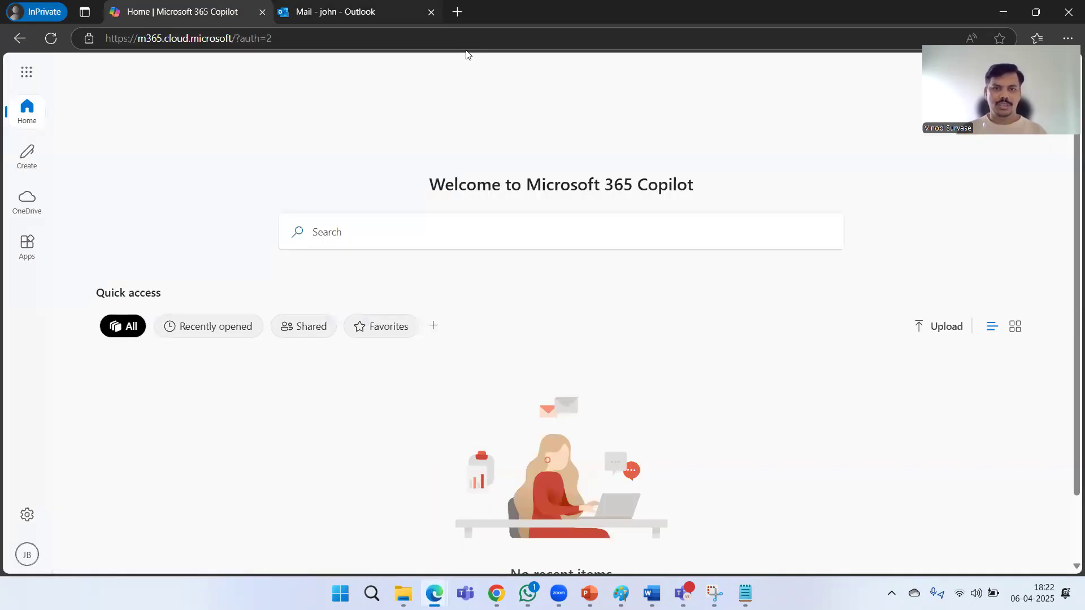
pyautogui.click(431, 12)
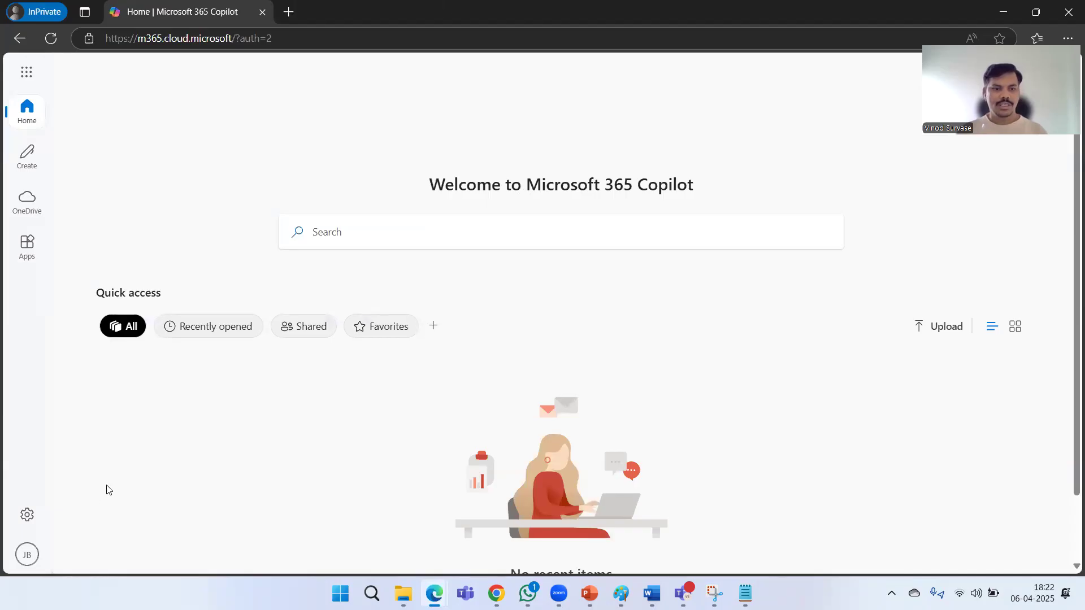
pyautogui.click(22, 559)
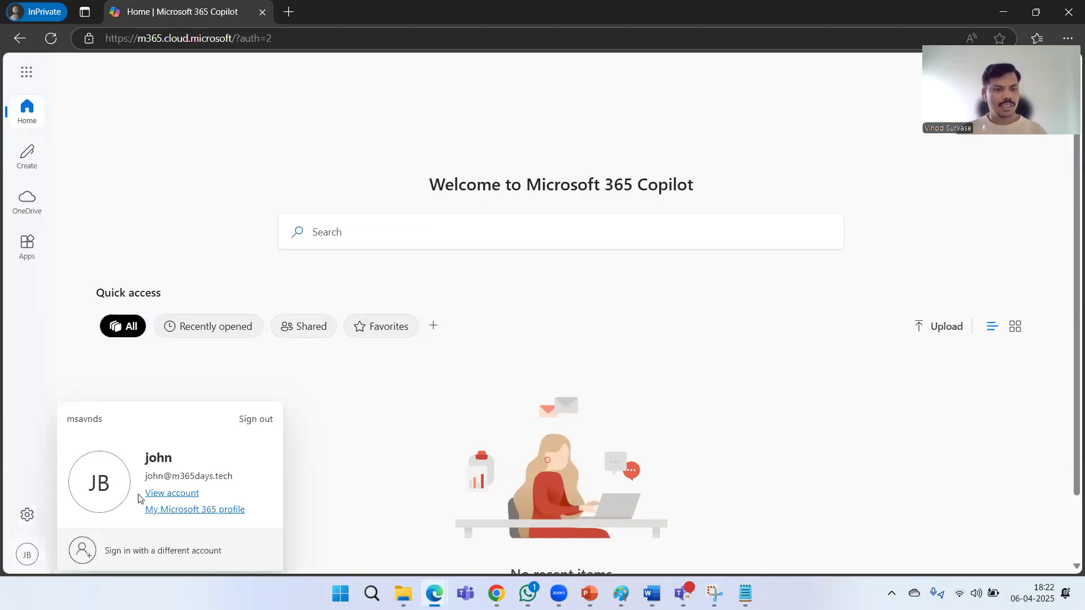
pyautogui.click(256, 420)
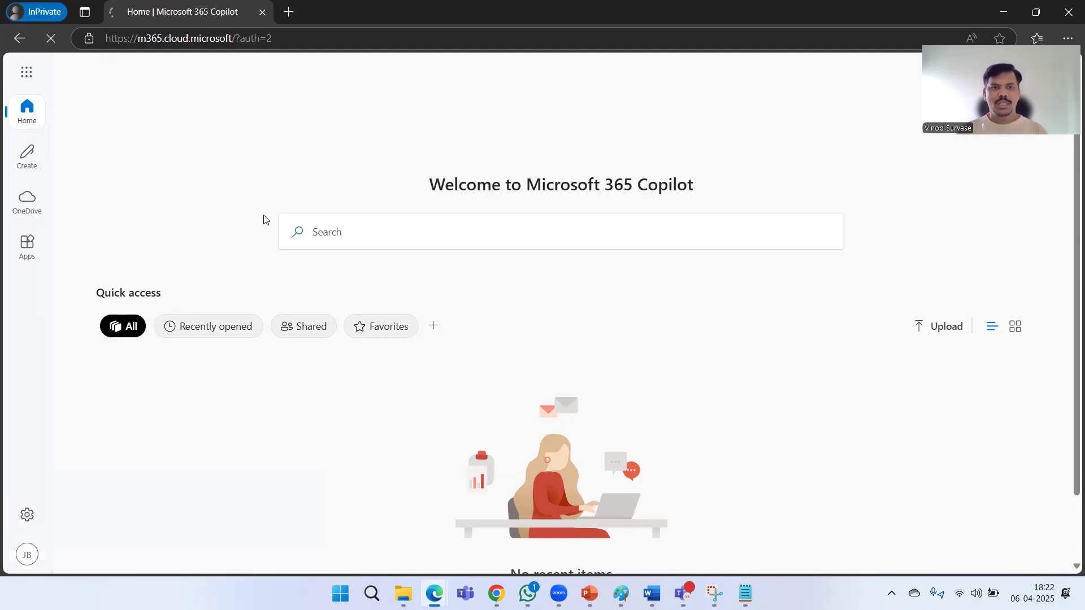
# Close the signed-out Microsoft 365 page and the remaining blank page to end the InPrivate session.
pyautogui.click(286, 13)
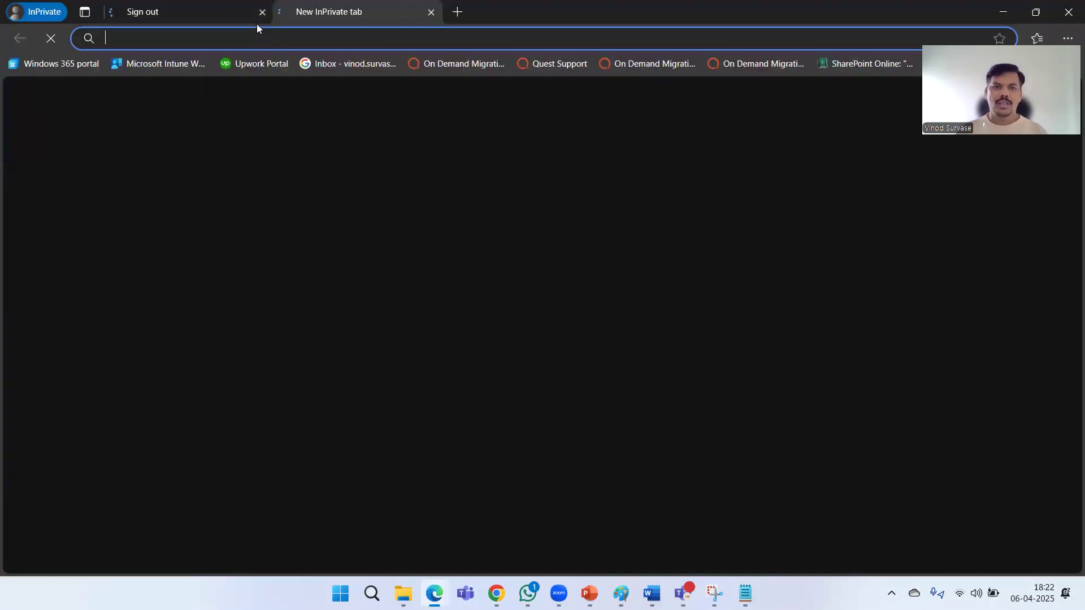
pyautogui.click(209, 8)
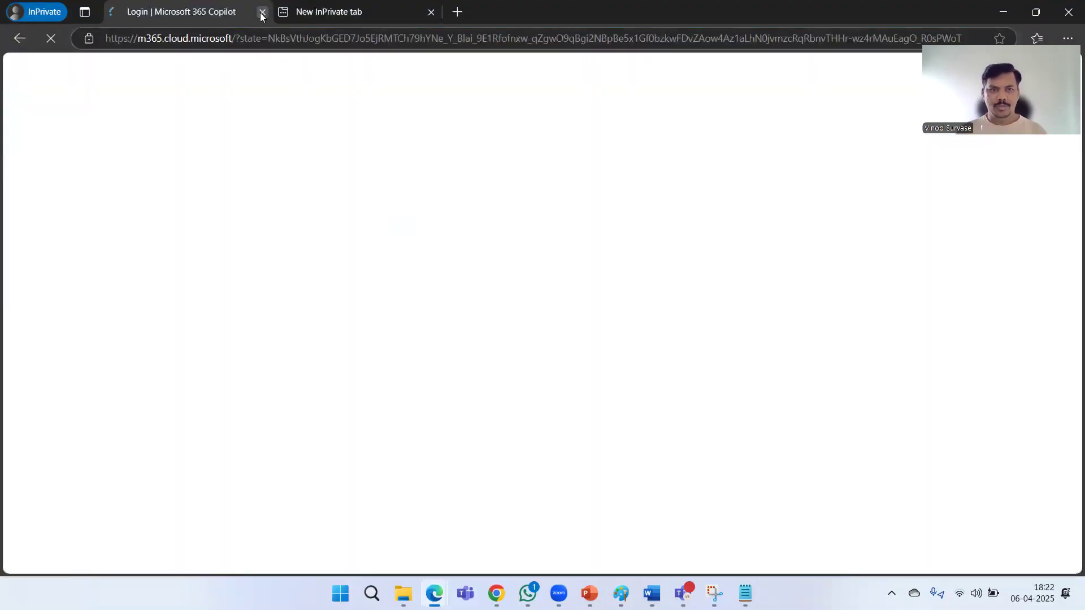
pyautogui.click(262, 12)
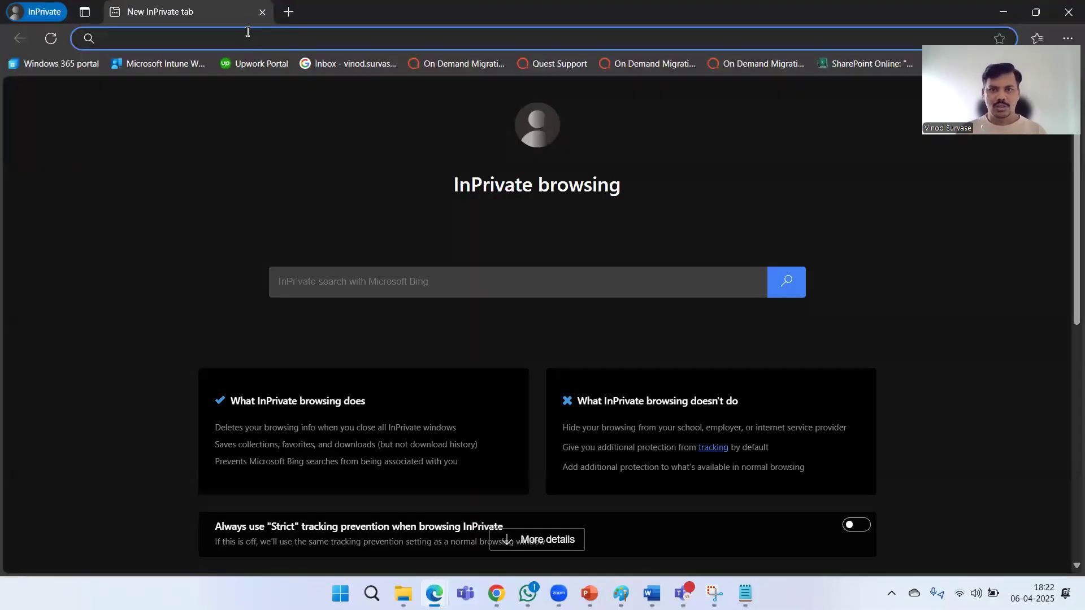
pyautogui.click(262, 13)
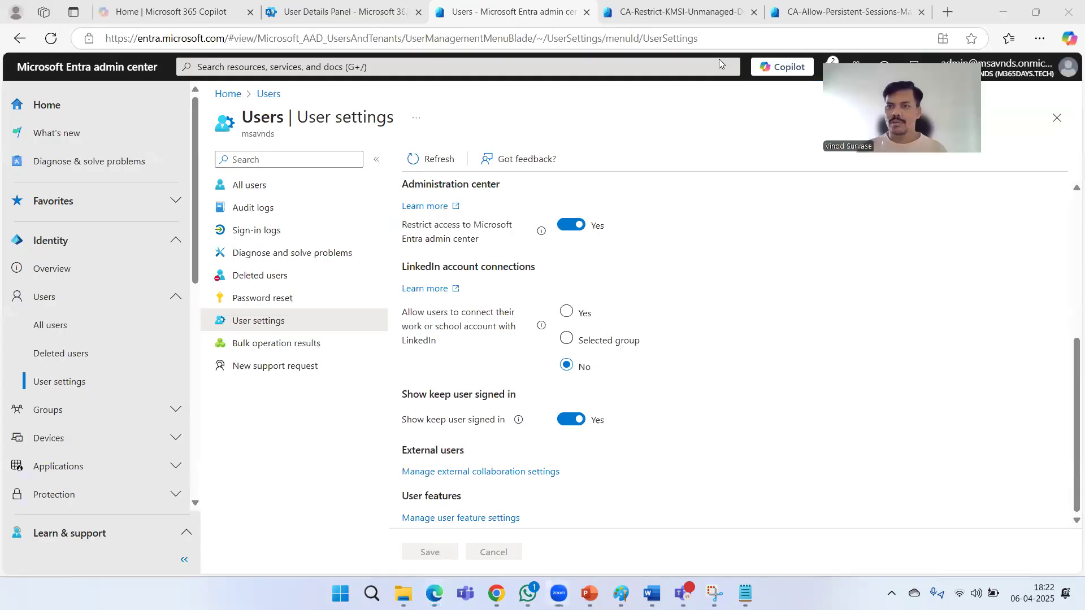
# Open a new InPrivate window, load office.com and bring up the Microsoft sign-in form.
pyautogui.click(1039, 38)
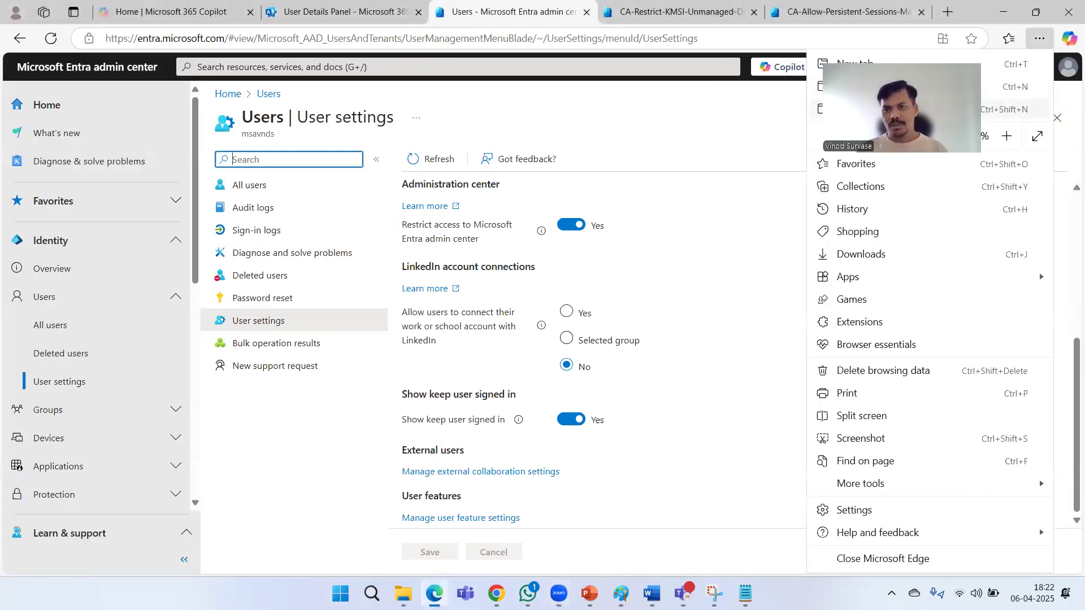
pyautogui.click(995, 95)
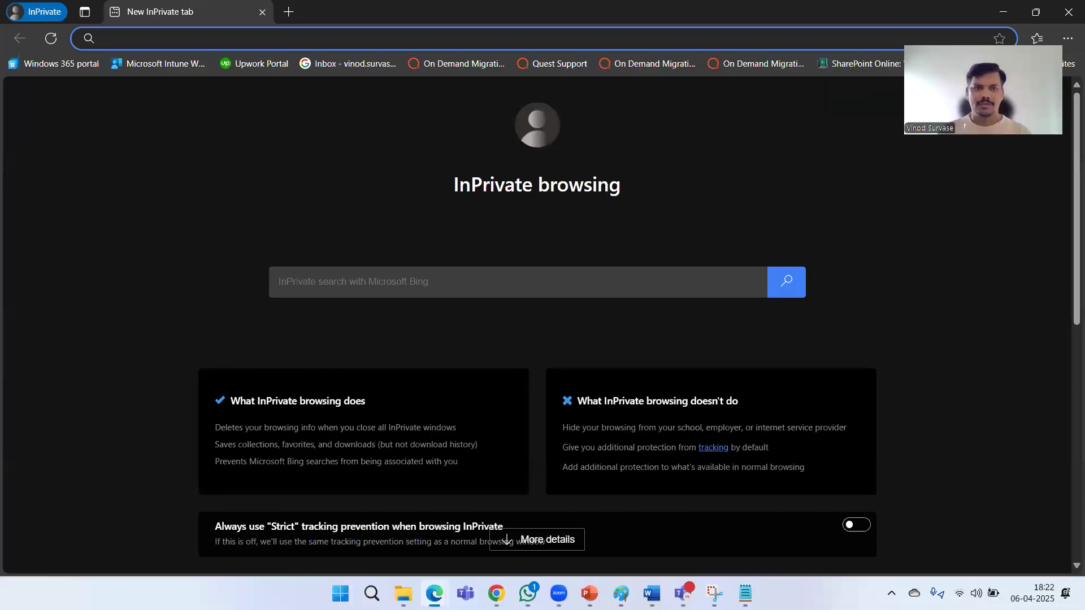
pyautogui.write('office.com')
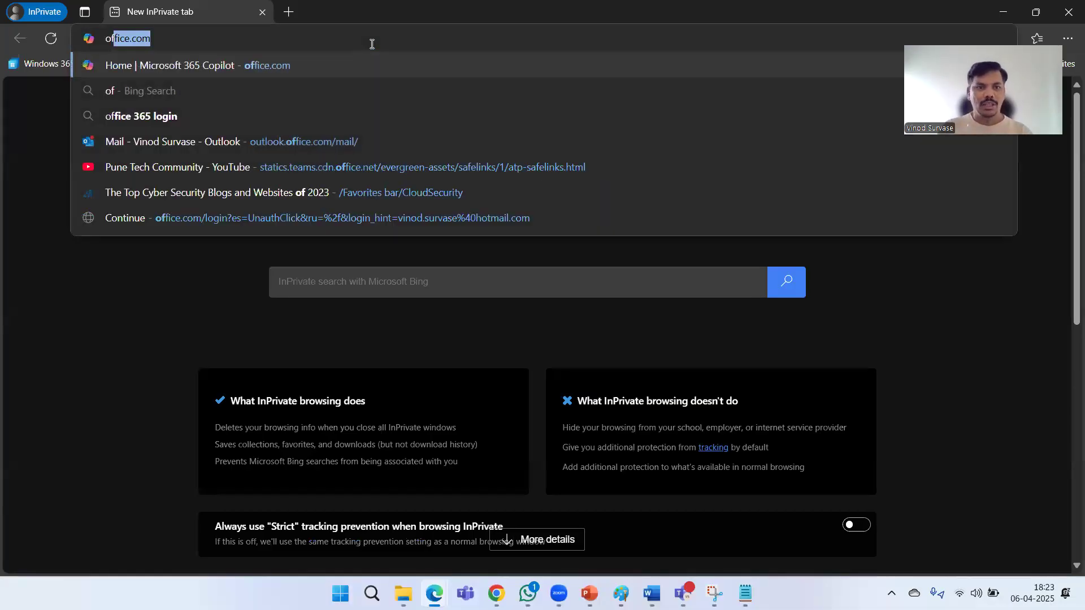
pyautogui.press('Return')
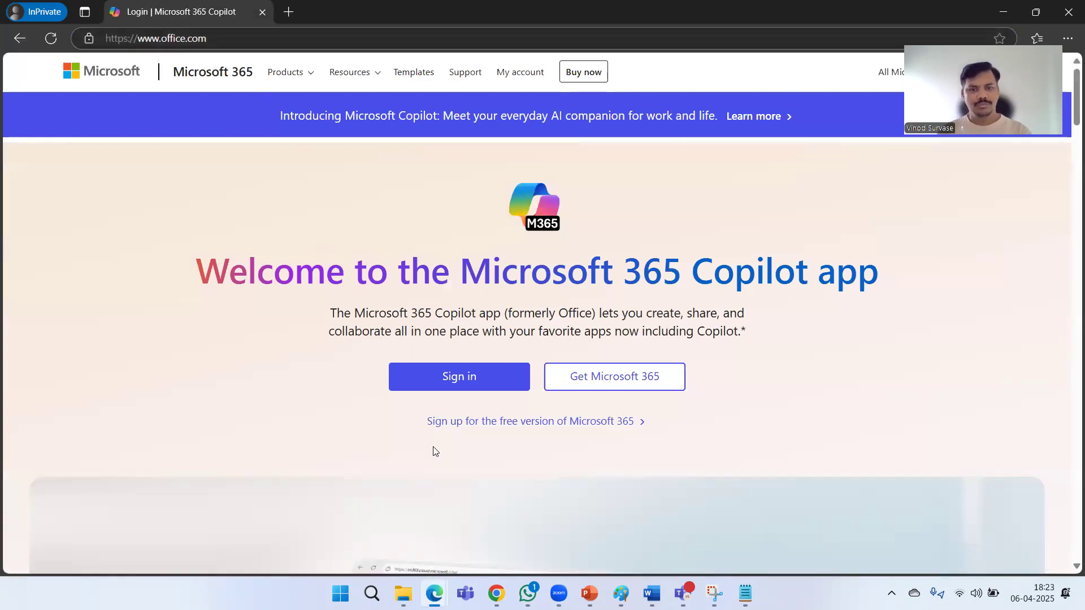
pyautogui.click(430, 373)
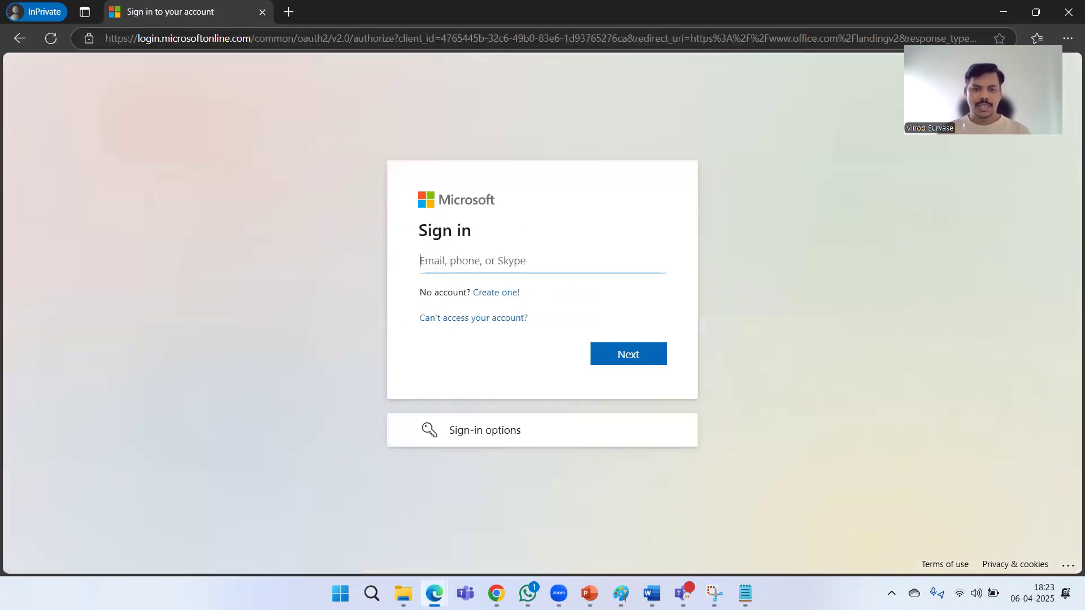
# Copy the test user's username from the password reset details in Microsoft 365 admin center and submit it in the InPrivate sign-in form.
pyautogui.click(434, 593)
pyautogui.click(365, 523)
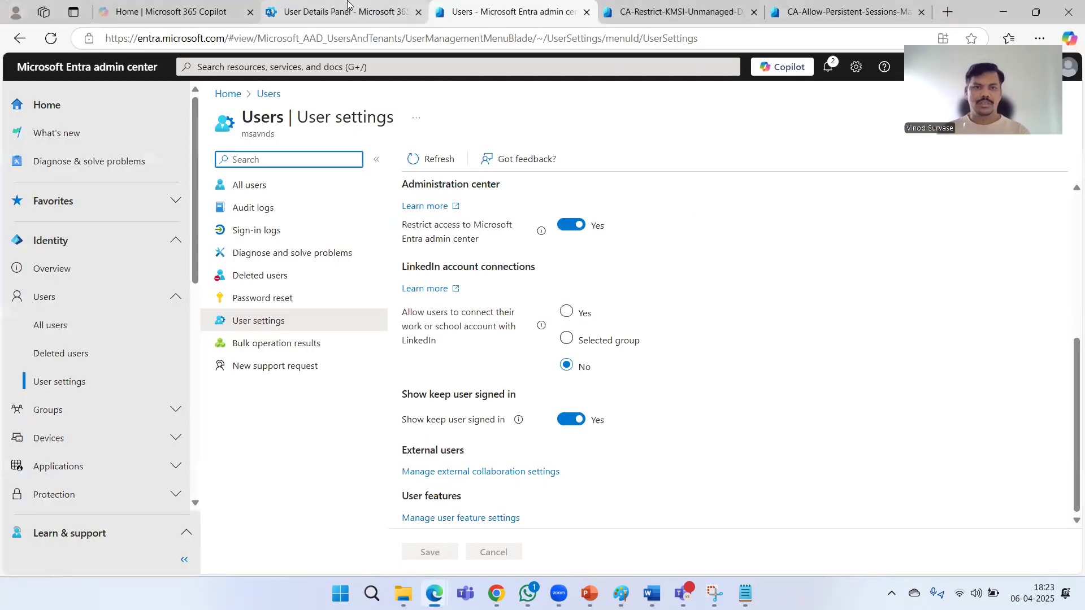
pyautogui.click(347, 5)
pyautogui.tripleClick(654, 222)
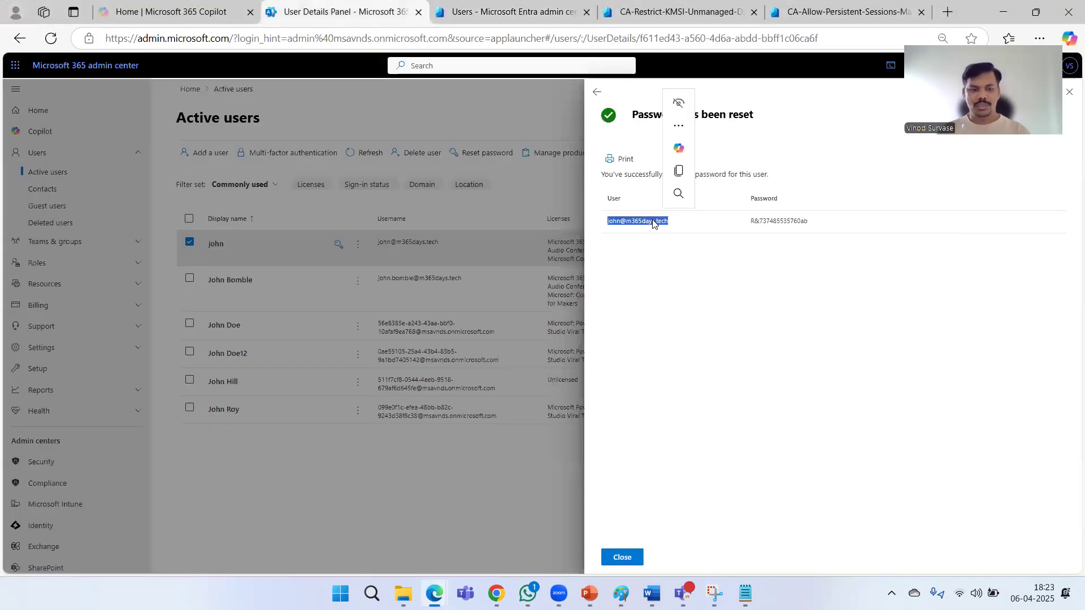
pyautogui.hotkey('ctrl', 'c')
pyautogui.hotkey('alt', 'Tab')
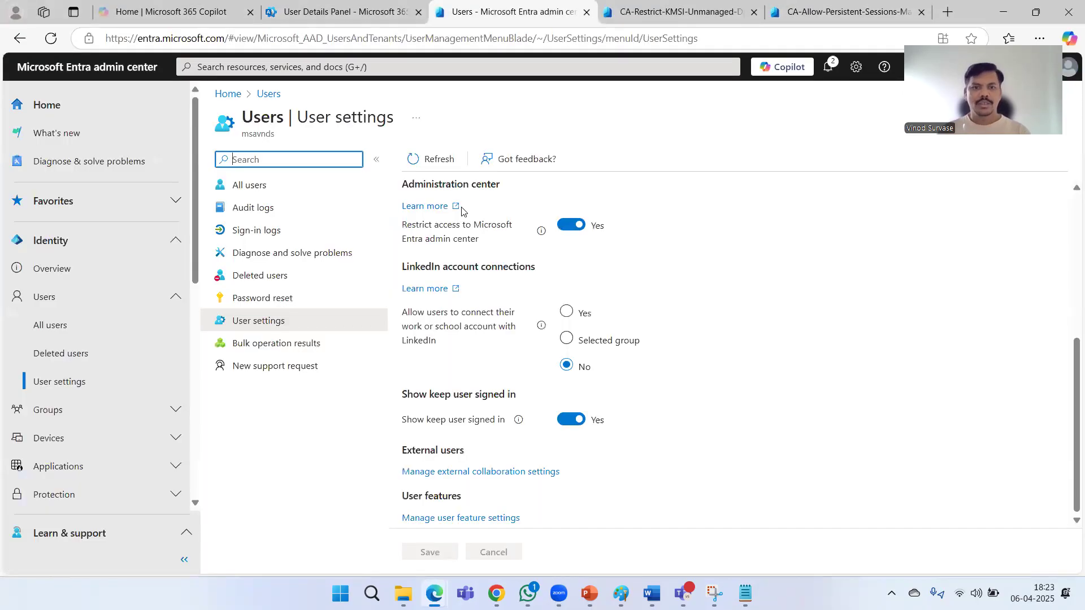
pyautogui.hotkey('alt', 'Tab')
pyautogui.hotkey('alt', 'Tab')
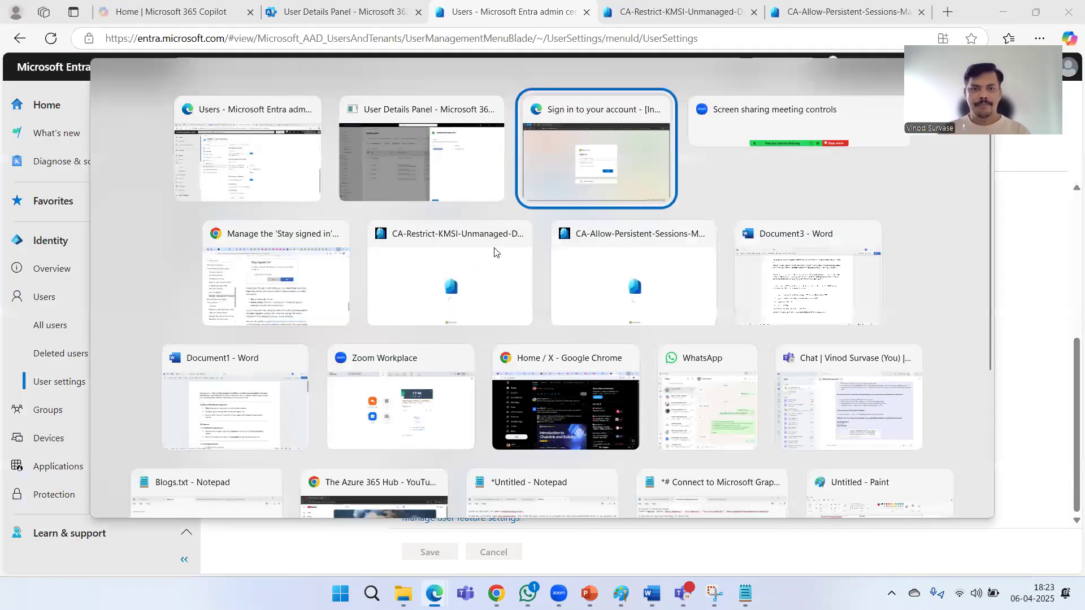
pyautogui.click(502, 257)
pyautogui.hotkey('ctrl', 'v')
pyautogui.click(628, 351)
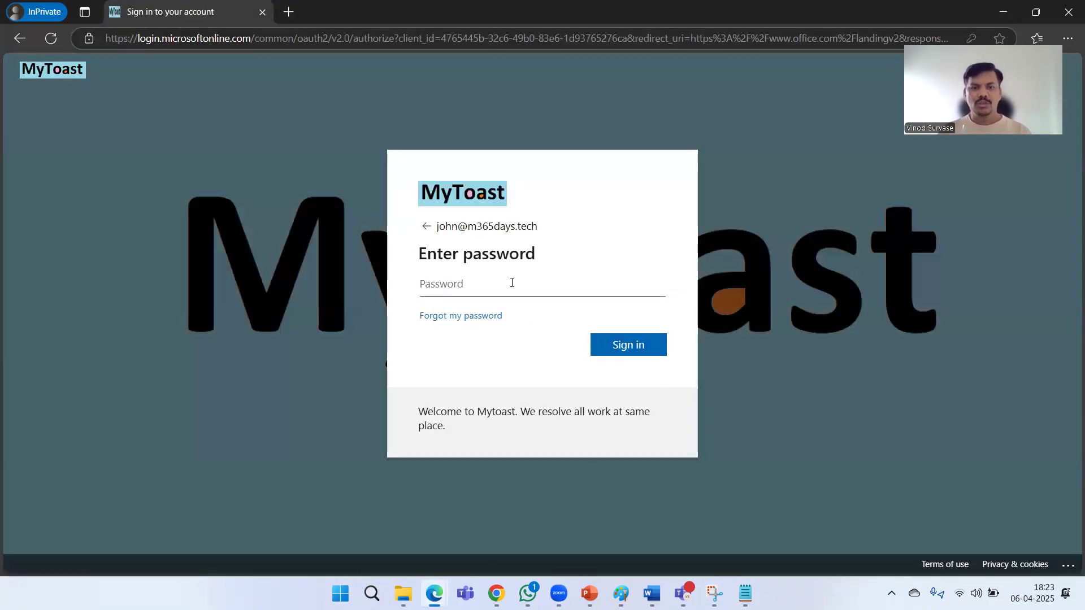
# Copy the test user's reset password from the Microsoft 365 admin center and sign in with it in the InPrivate window.
pyautogui.hotkey('alt', 'Tab')
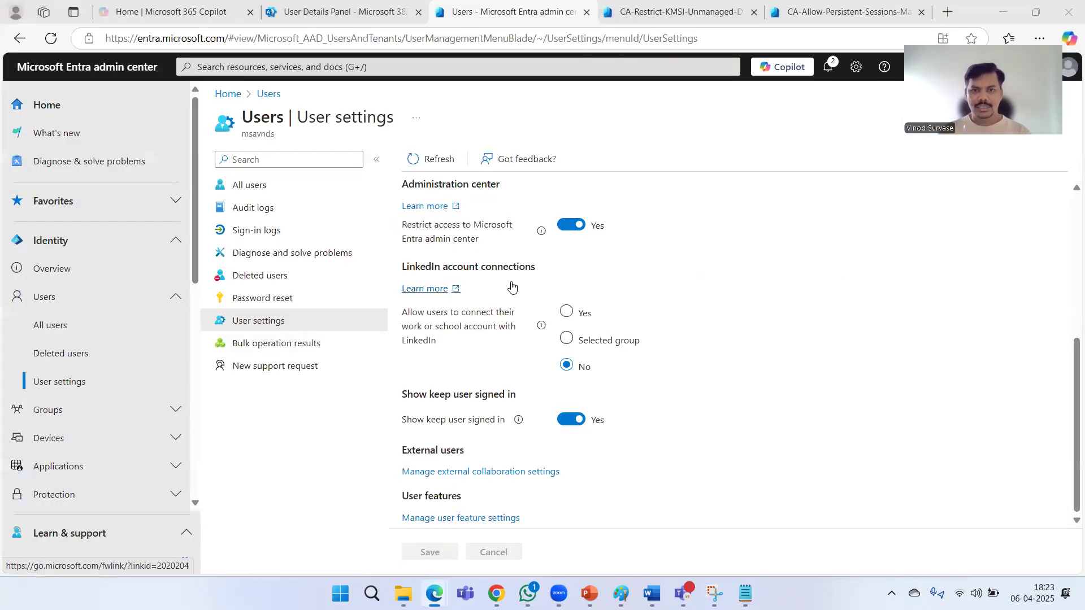
pyautogui.hotkey('alt', 'Tab')
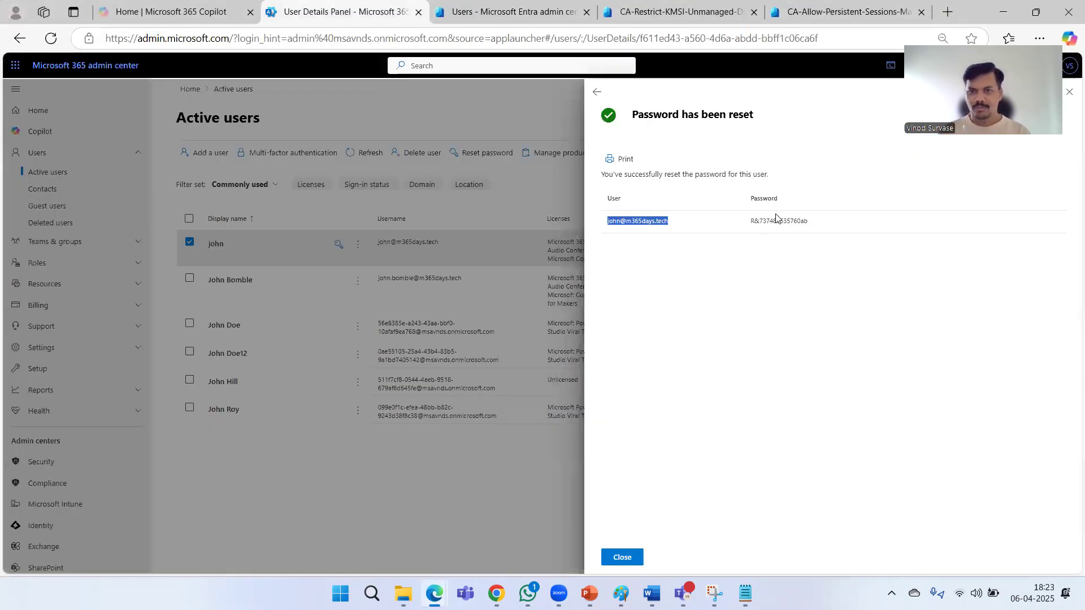
pyautogui.doubleClick(776, 220)
pyautogui.tripleClick(776, 220)
pyautogui.hotkey('ctrl', 'c')
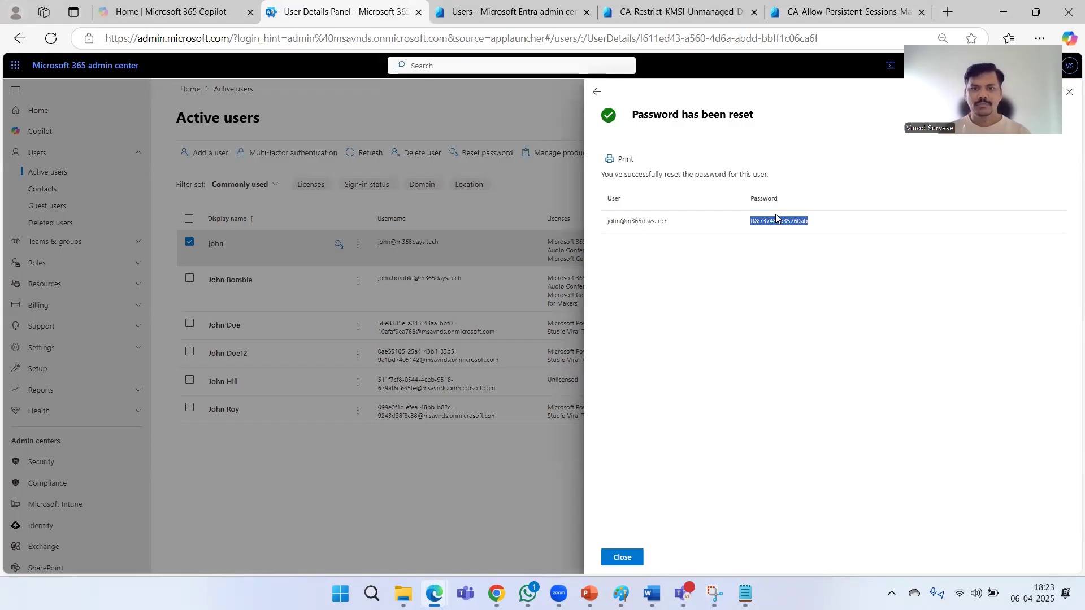
pyautogui.hotkey('alt', 'Tab')
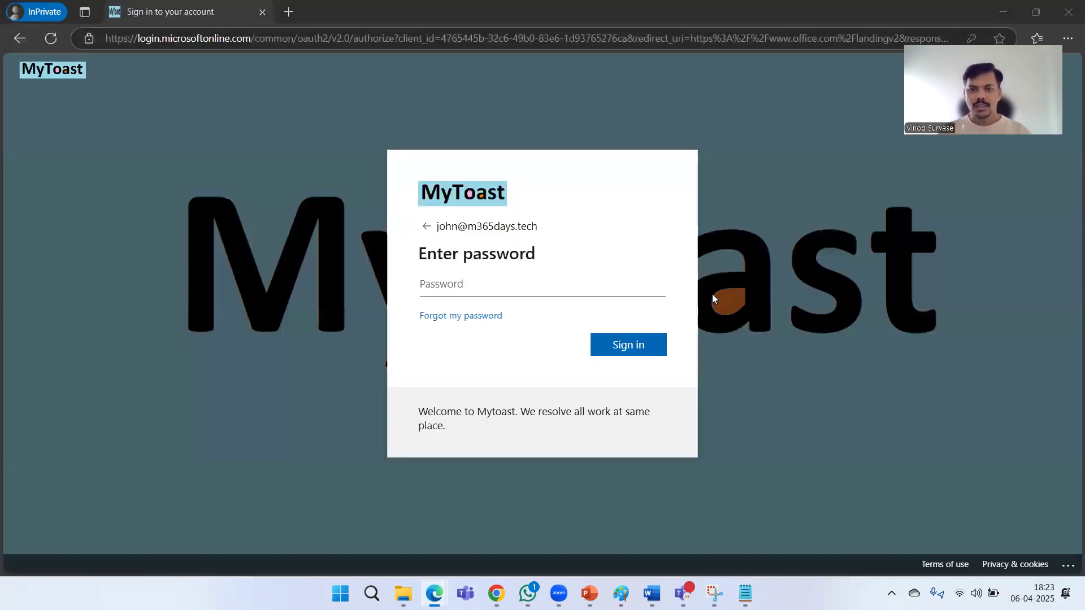
pyautogui.hotkey('ctrl', 'v')
pyautogui.click(641, 352)
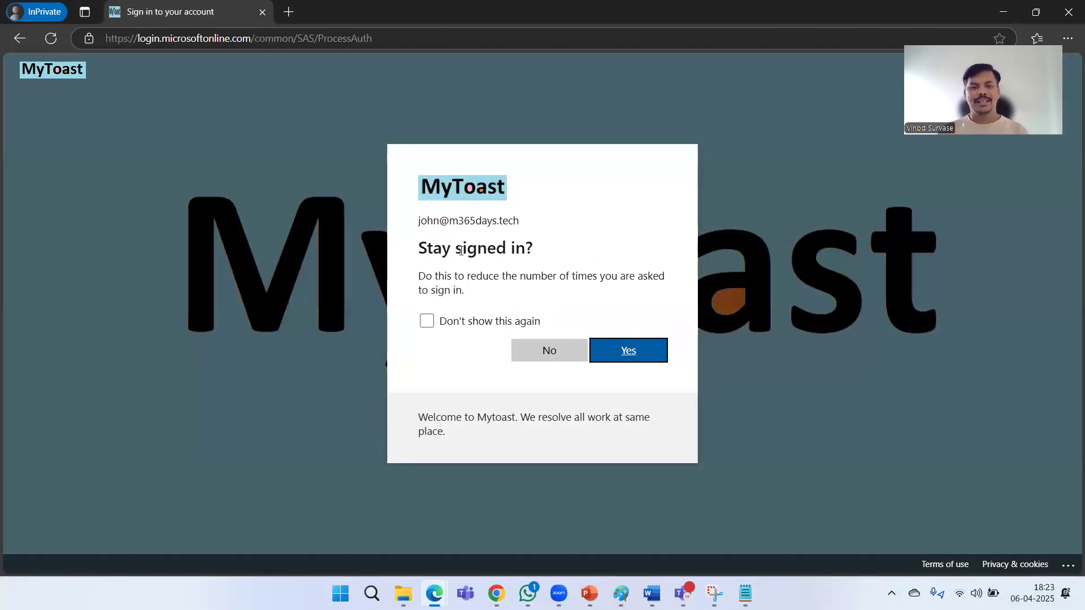
# Examine the Stay signed in? prompt and its explanation about reducing the number of sign-ins.
pyautogui.moveTo(416, 248); pyautogui.dragTo(547, 261)
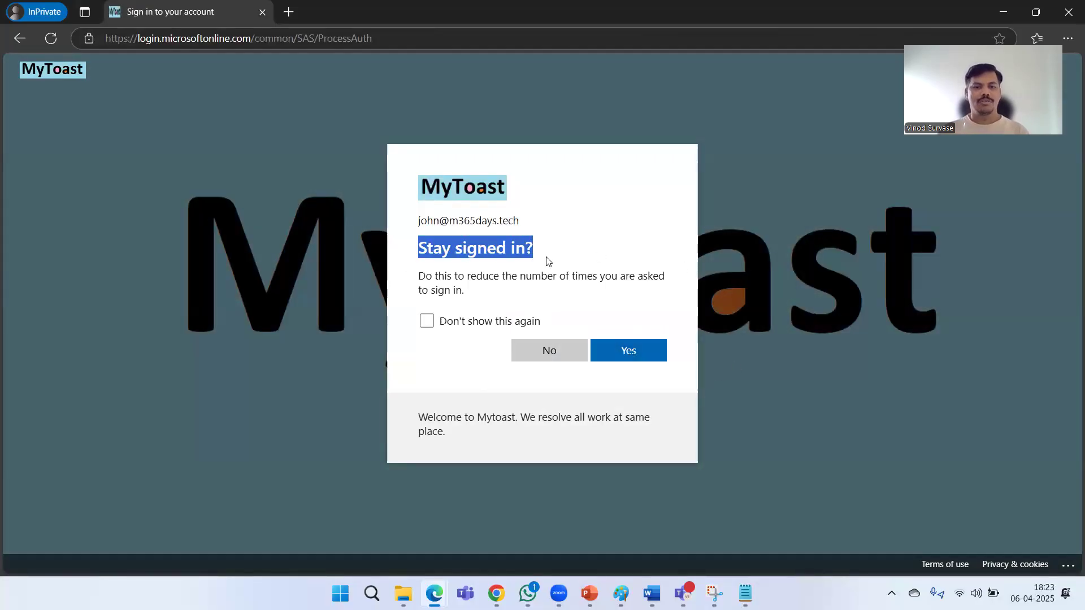
pyautogui.click(689, 229)
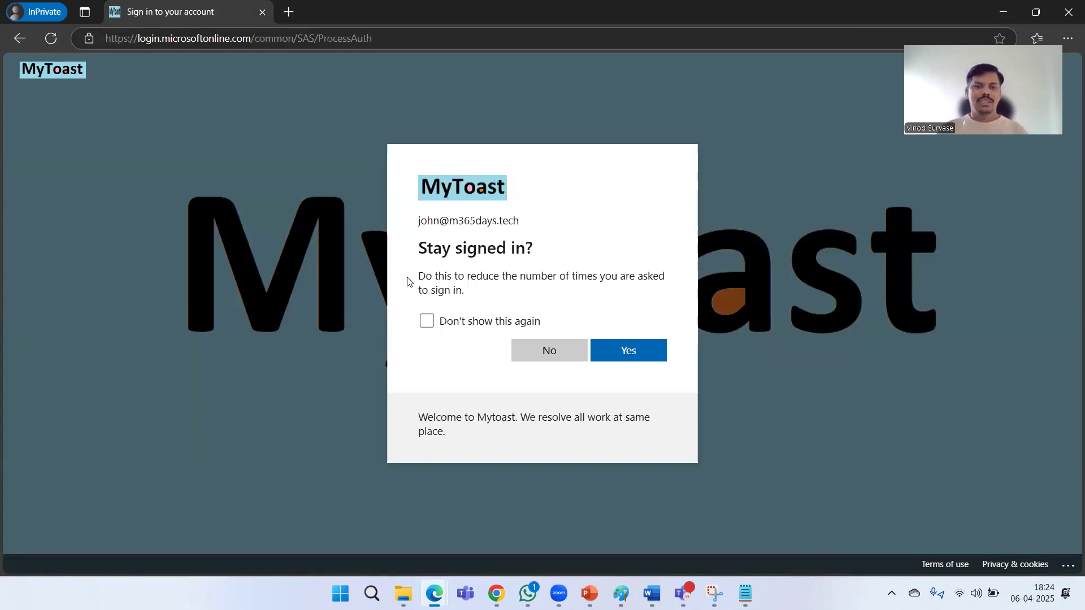
pyautogui.moveTo(411, 280); pyautogui.dragTo(491, 293)
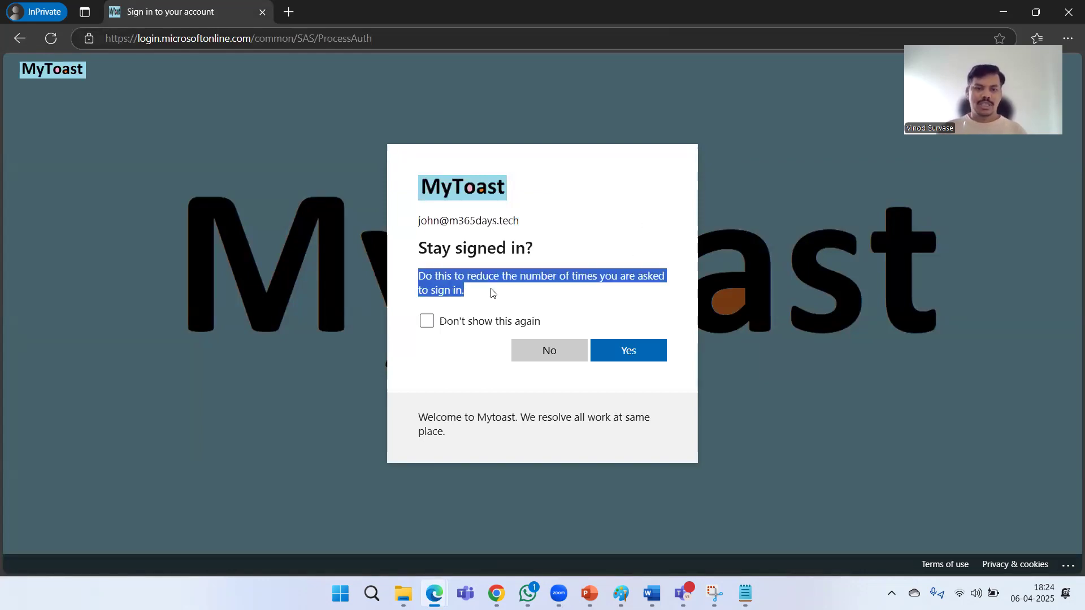
pyautogui.click(606, 301)
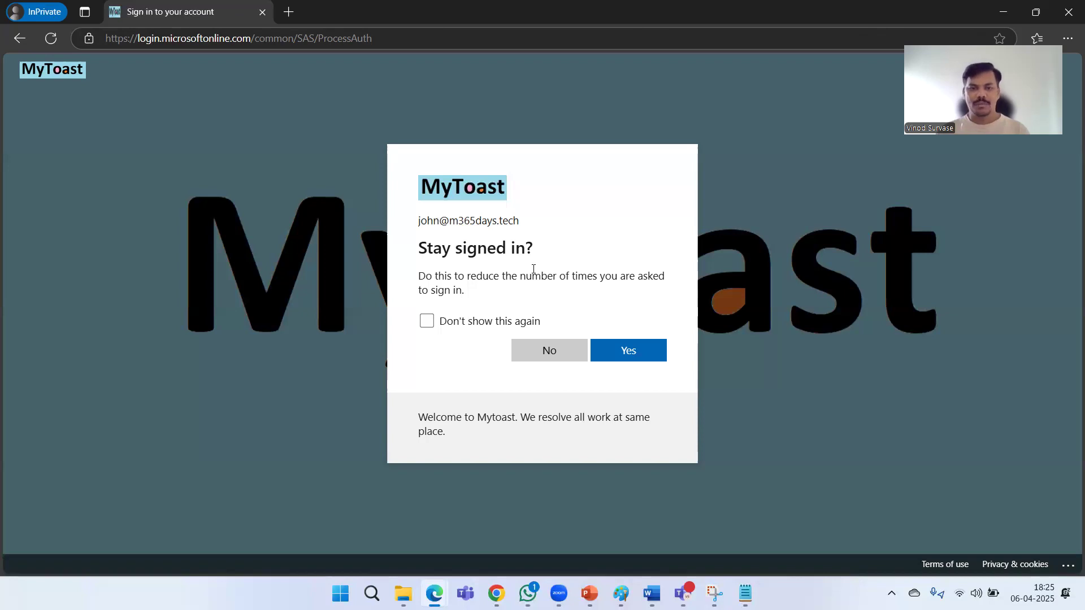
# Turn on Don't show this again in the Stay signed in? prompt and agree to stay signed in.
pyautogui.click(458, 326)
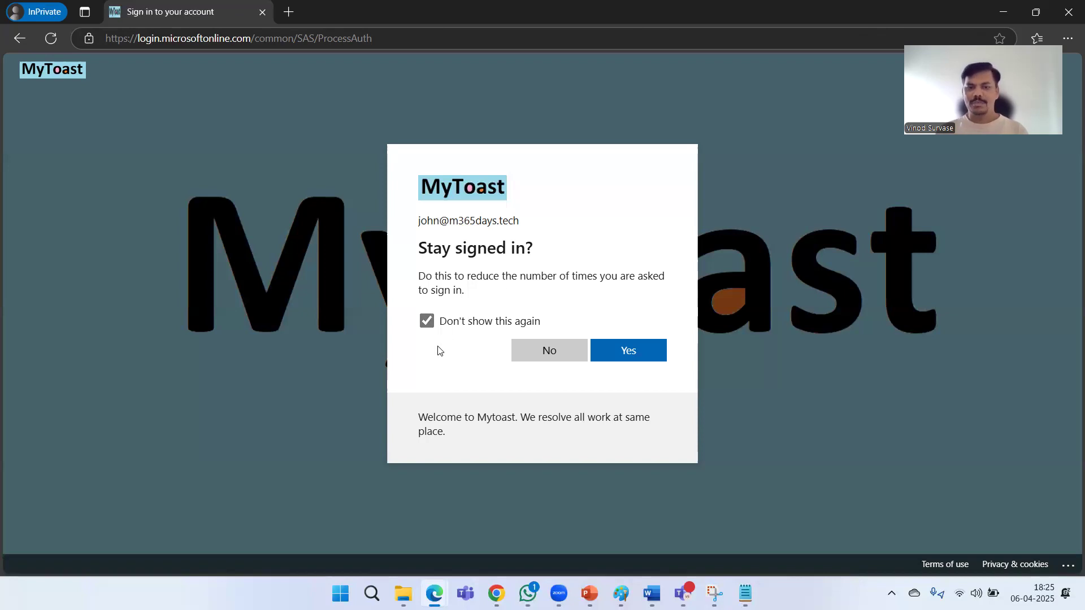
pyautogui.moveTo(419, 248); pyautogui.dragTo(567, 291)
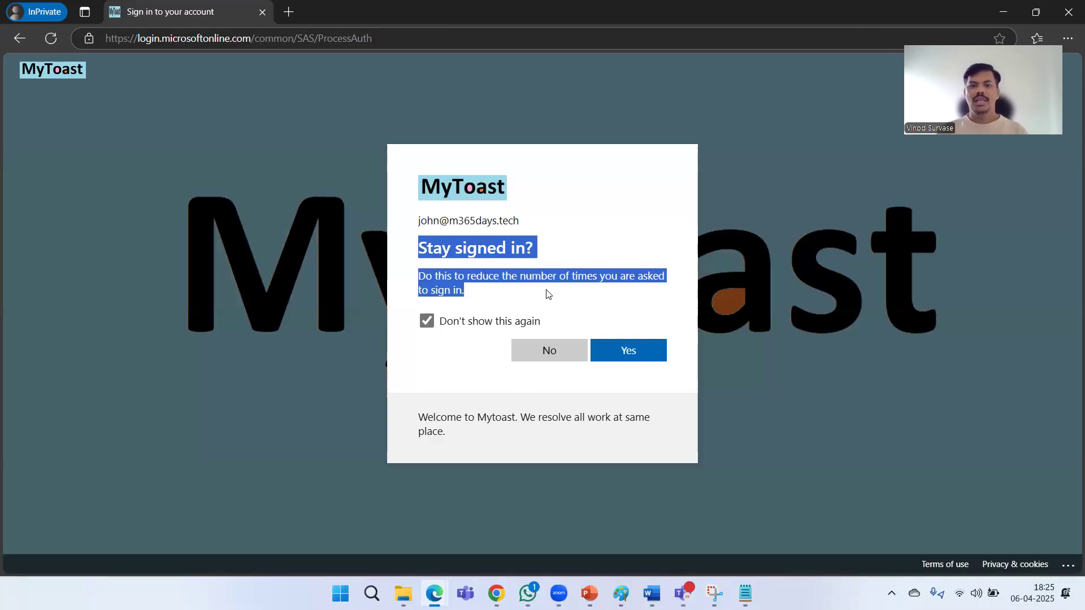
pyautogui.click(515, 289)
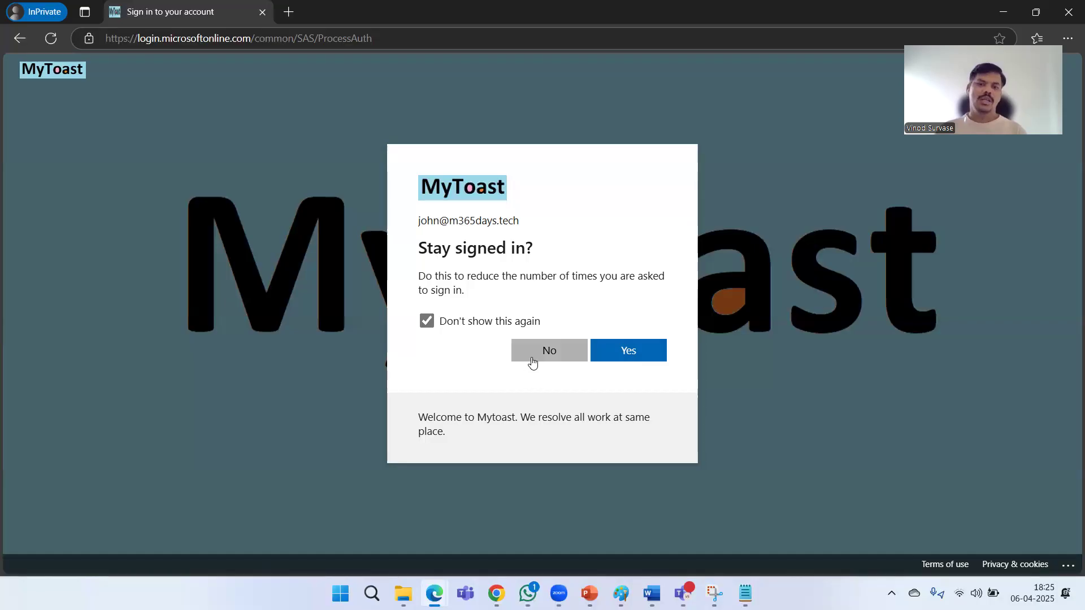
pyautogui.moveTo(419, 249); pyautogui.dragTo(498, 296)
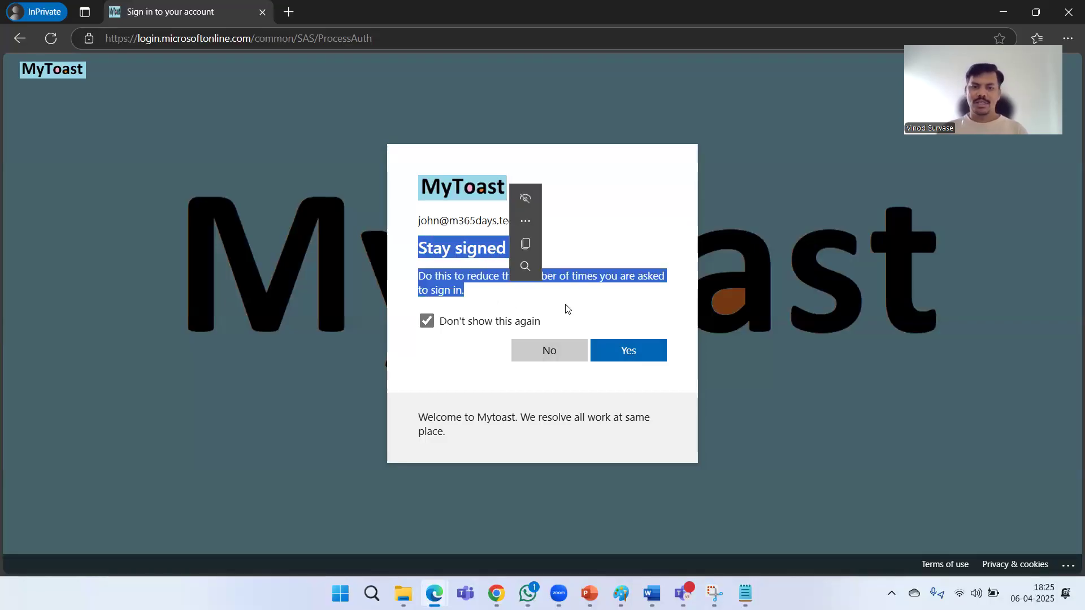
pyautogui.click(539, 294)
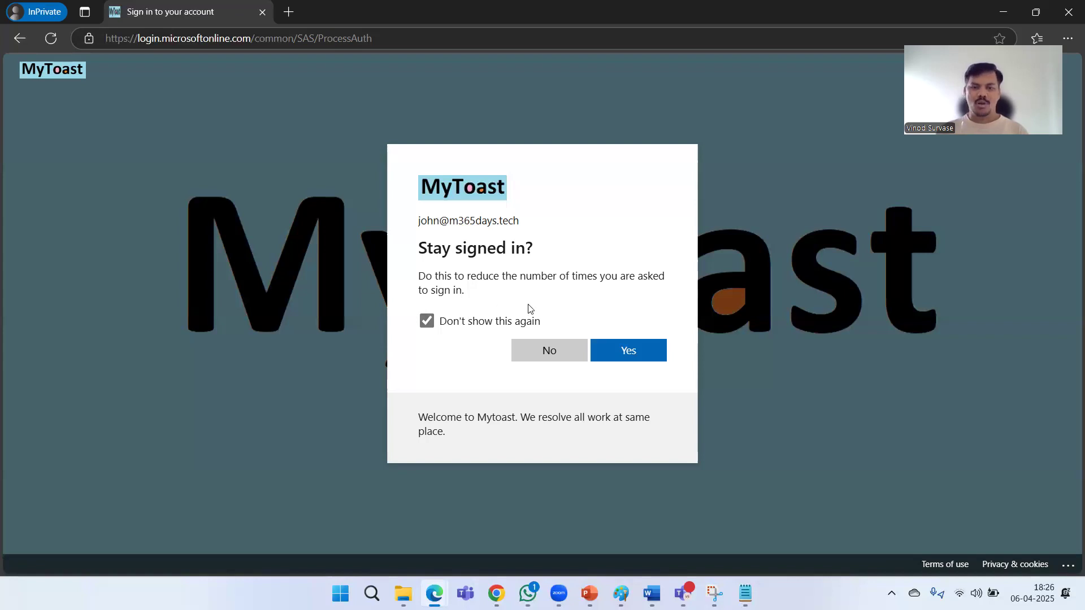
pyautogui.click(611, 351)
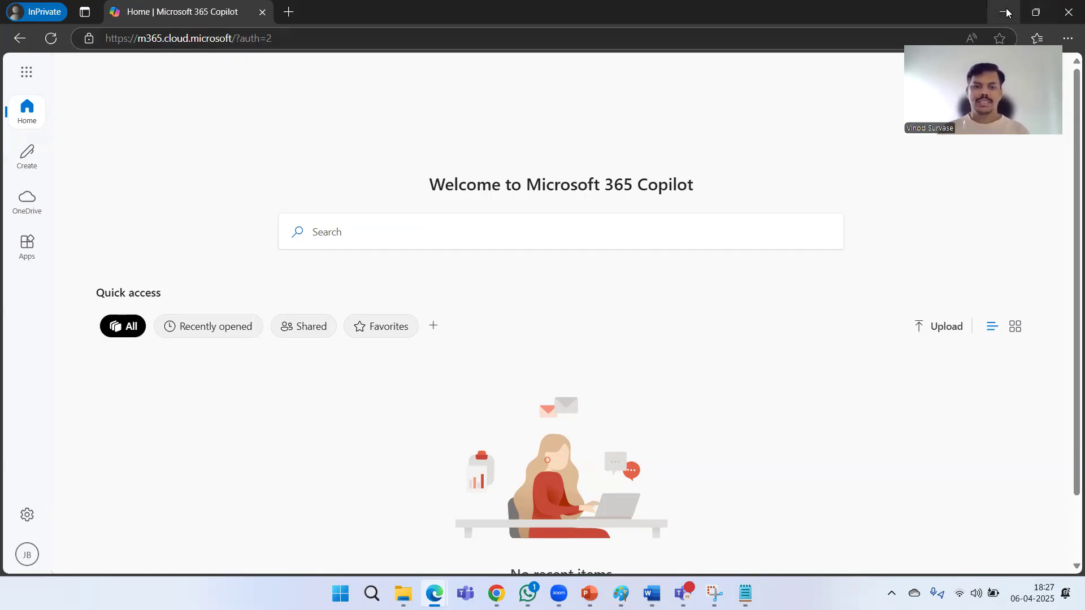
# Minimize the InPrivate window and bring up the open CA-Allow-Persistent-Sessions-Managed-Devices policy in Microsoft Entra admin center.
pyautogui.click(1036, 12)
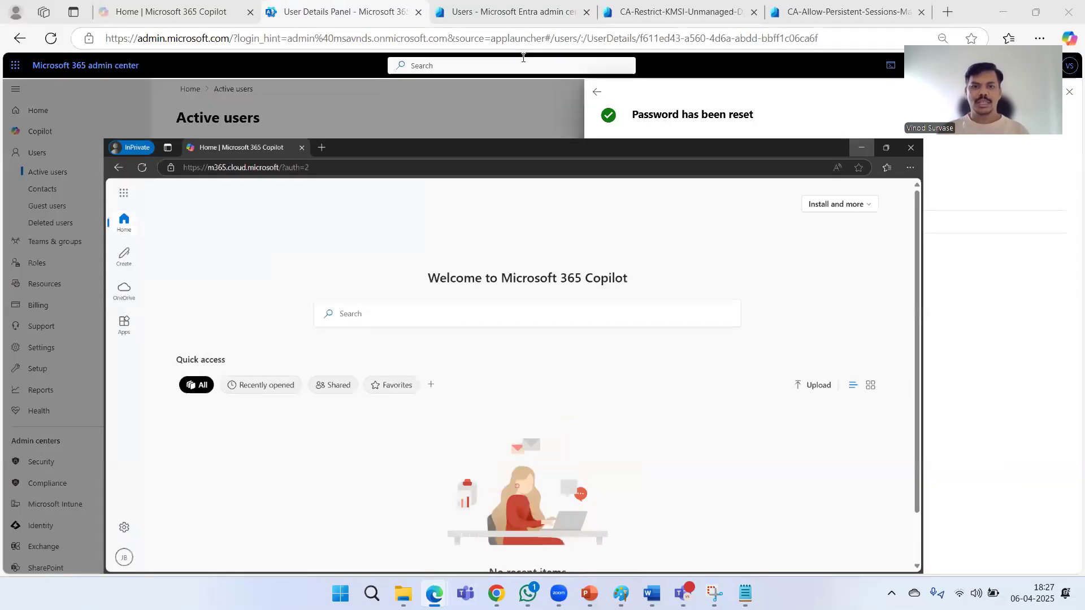
pyautogui.click(861, 147)
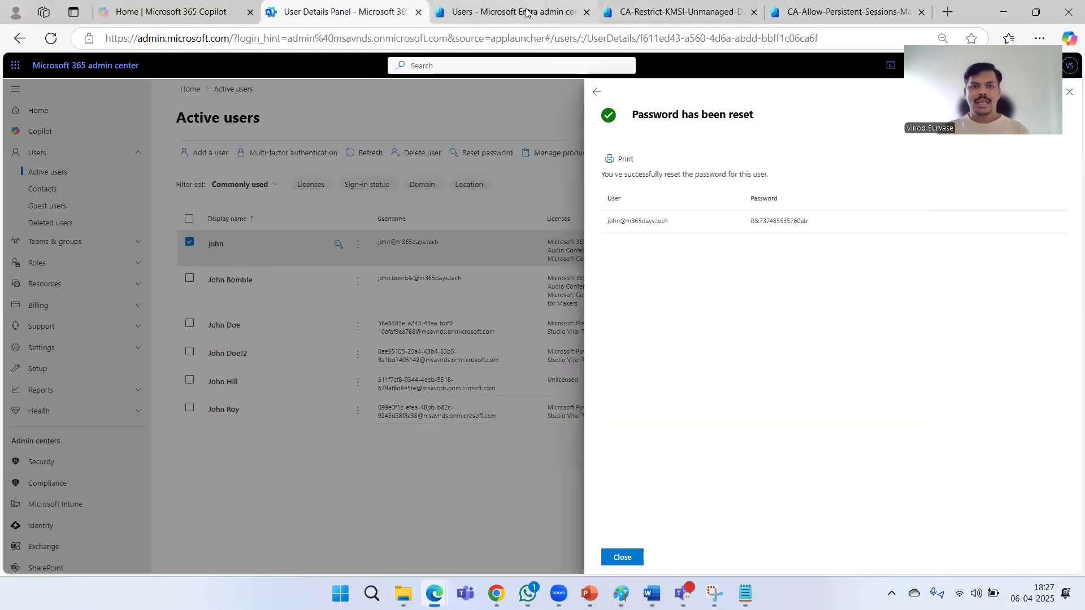
pyautogui.click(528, 11)
pyautogui.scroll(5, 785, 351)
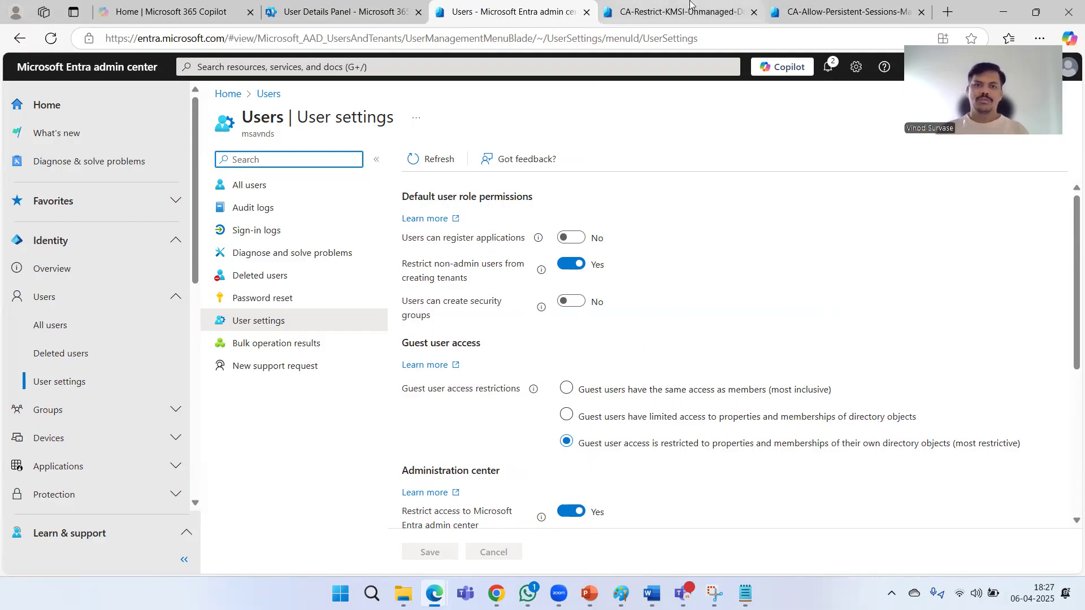
pyautogui.click(605, 17)
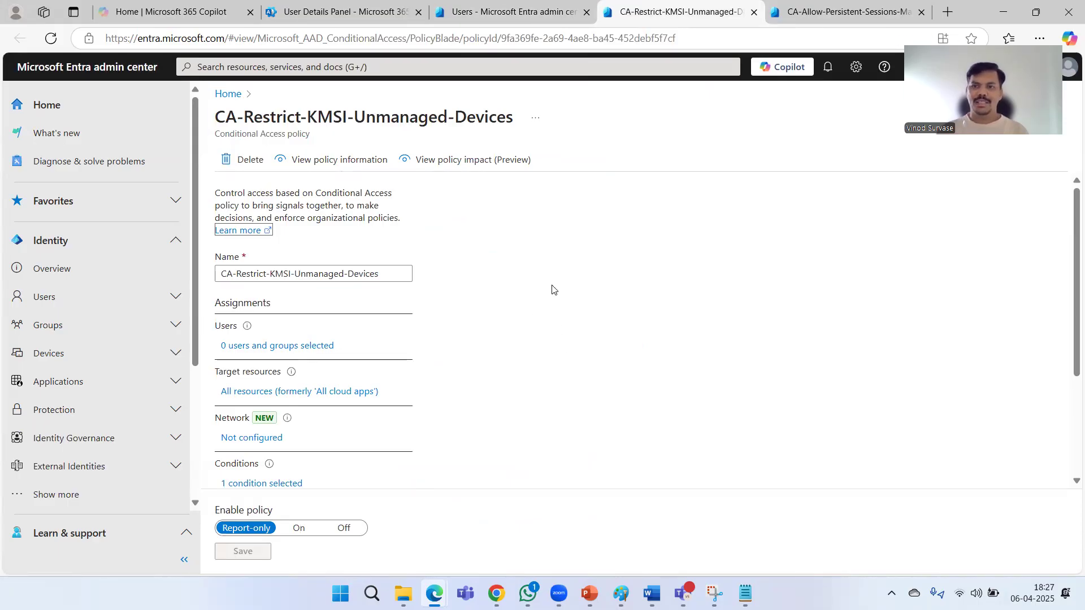
pyautogui.click(806, 12)
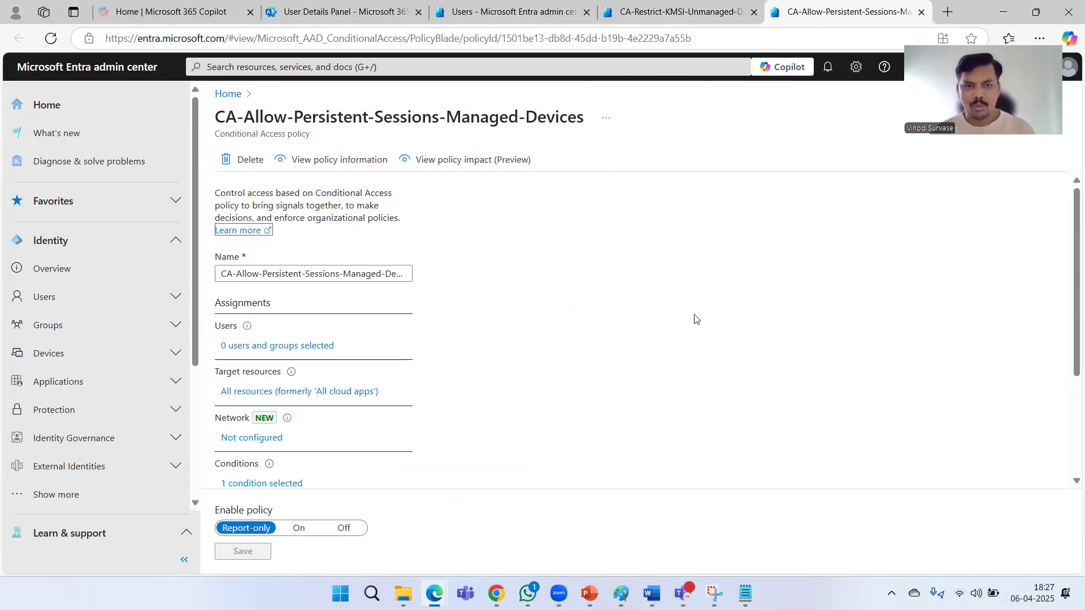
# Review the assignments, access controls and persistent browser session setting of the CA-Allow-Persistent-Sessions-Managed-Devices policy.
pyautogui.scroll(-1, 696, 316)
pyautogui.scroll(-2, 696, 317)
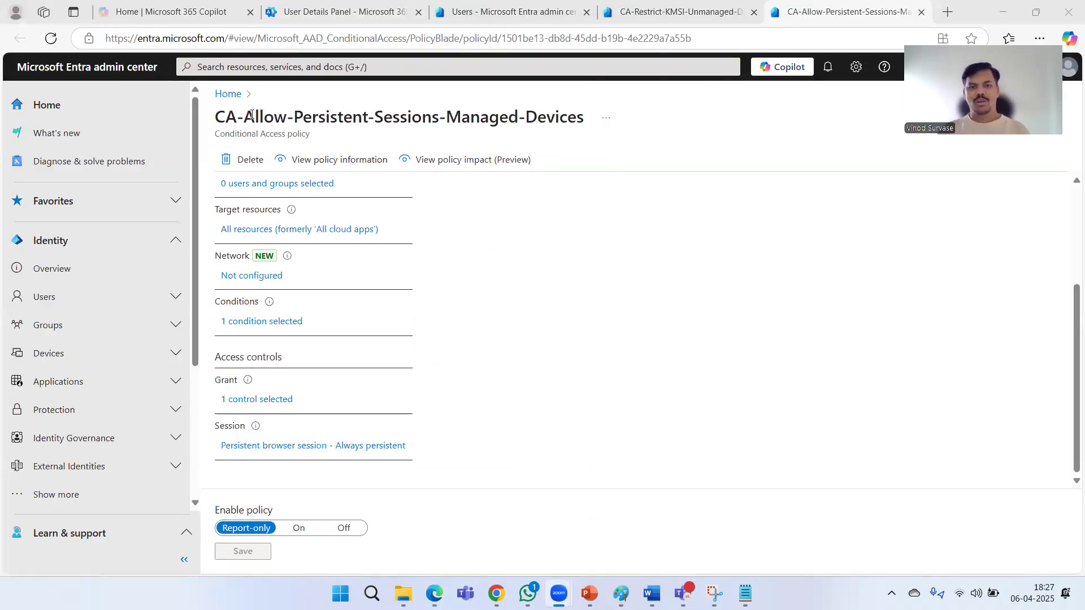
pyautogui.moveTo(422, 119); pyautogui.dragTo(579, 119)
pyautogui.click(770, 271)
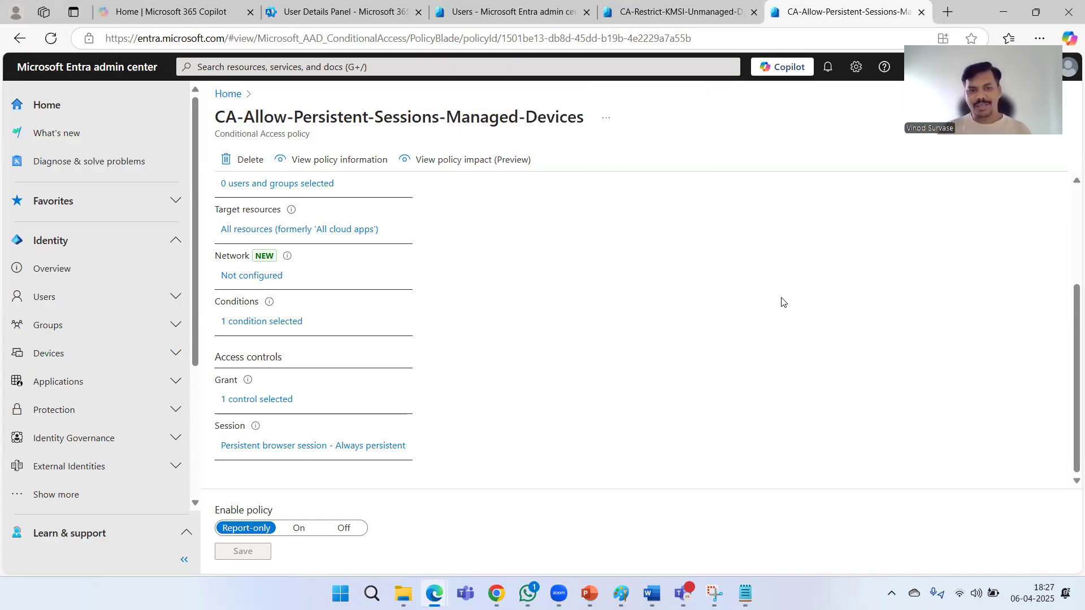
pyautogui.scroll(3, 782, 302)
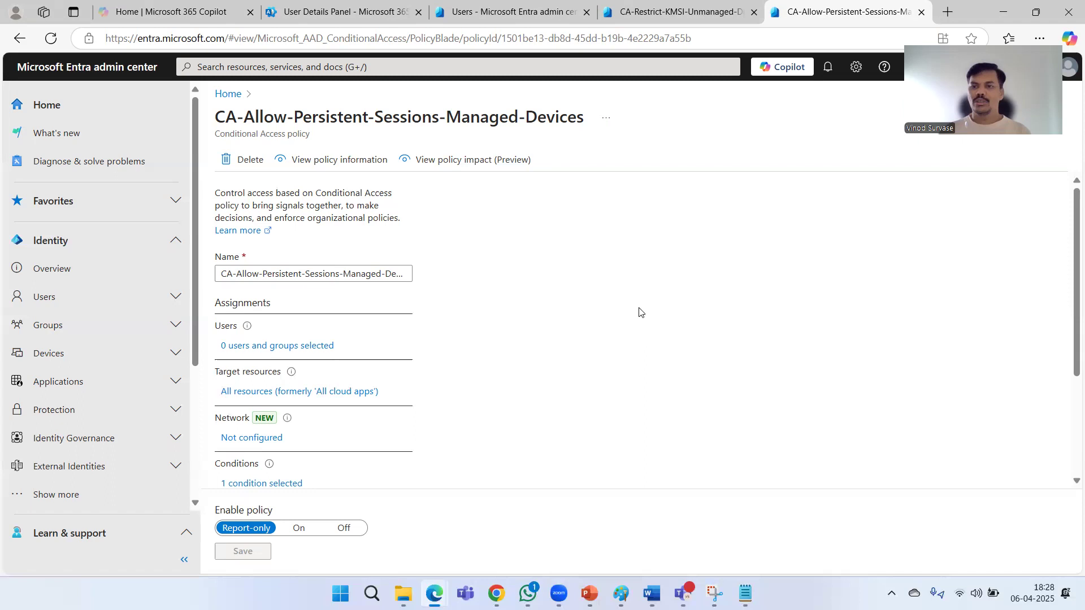
pyautogui.scroll(-3, 639, 311)
pyautogui.scroll(3, 656, 322)
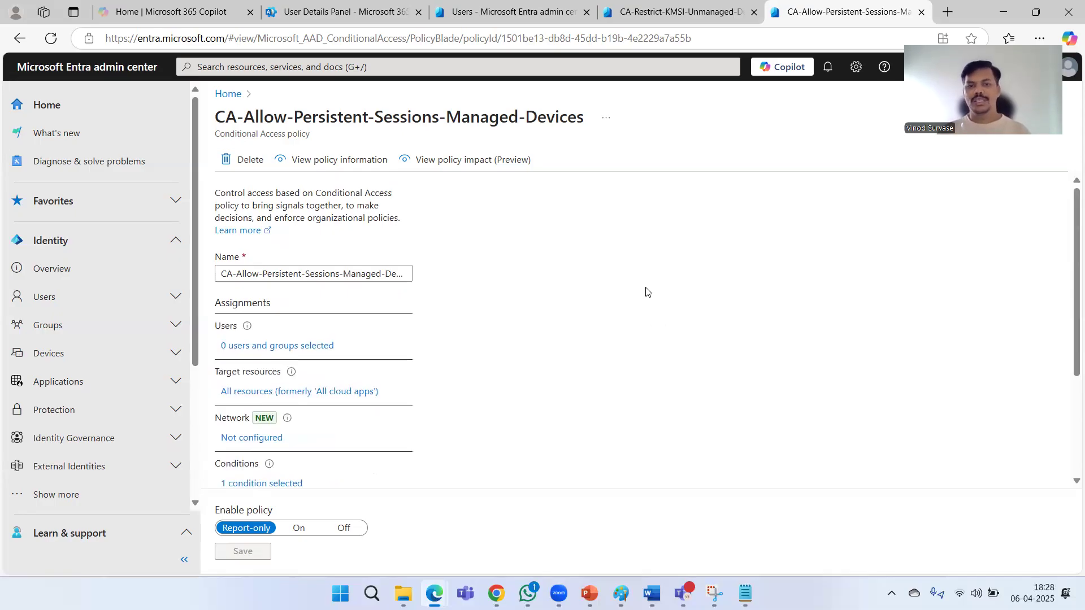
pyautogui.scroll(-3, 647, 291)
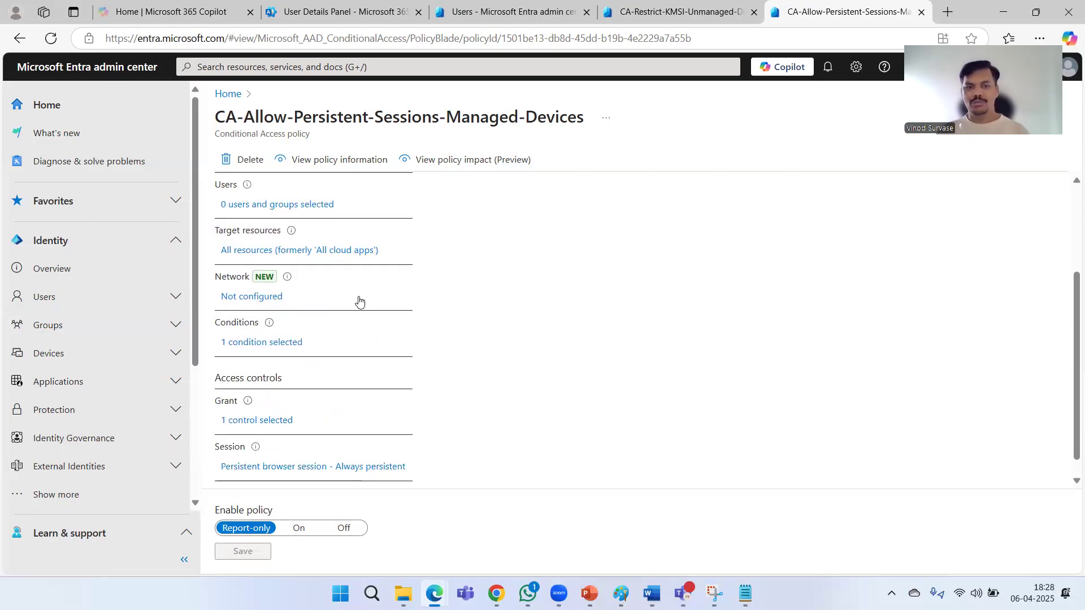
# Limit the policy's target resources to selected resources and include the first ServiceNow app found by searching for servicenow.
pyautogui.click(262, 251)
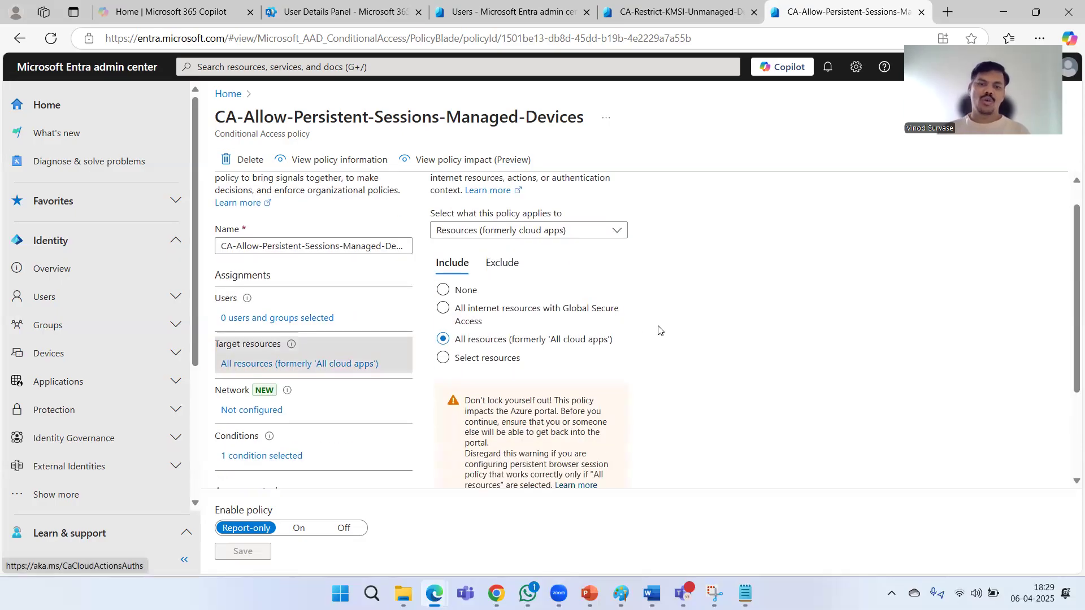
pyautogui.scroll(-1, 658, 331)
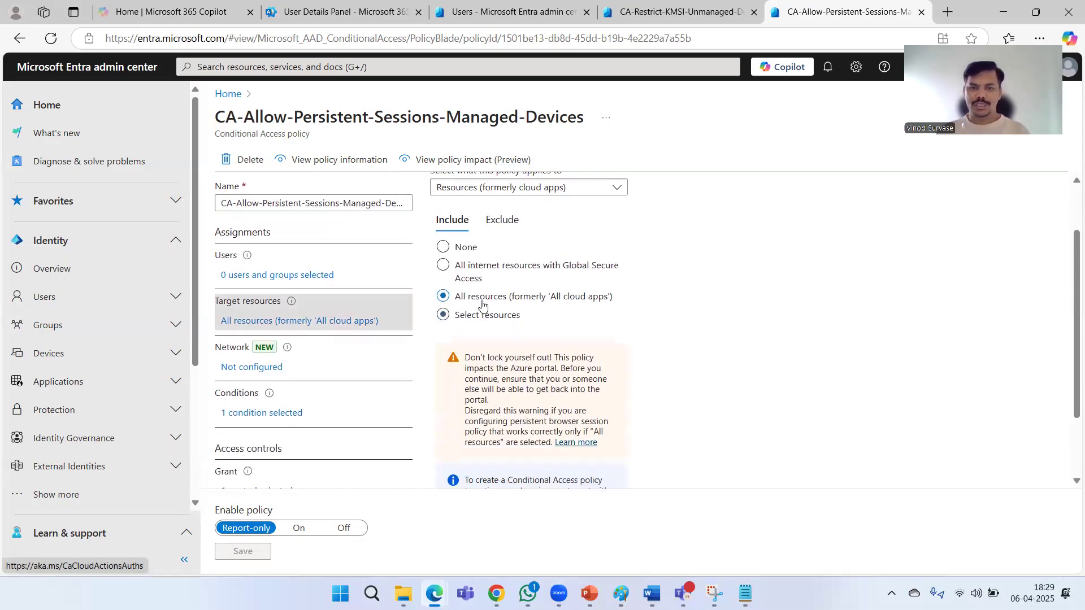
pyautogui.moveTo(447, 122); pyautogui.dragTo(567, 121)
pyautogui.click(759, 238)
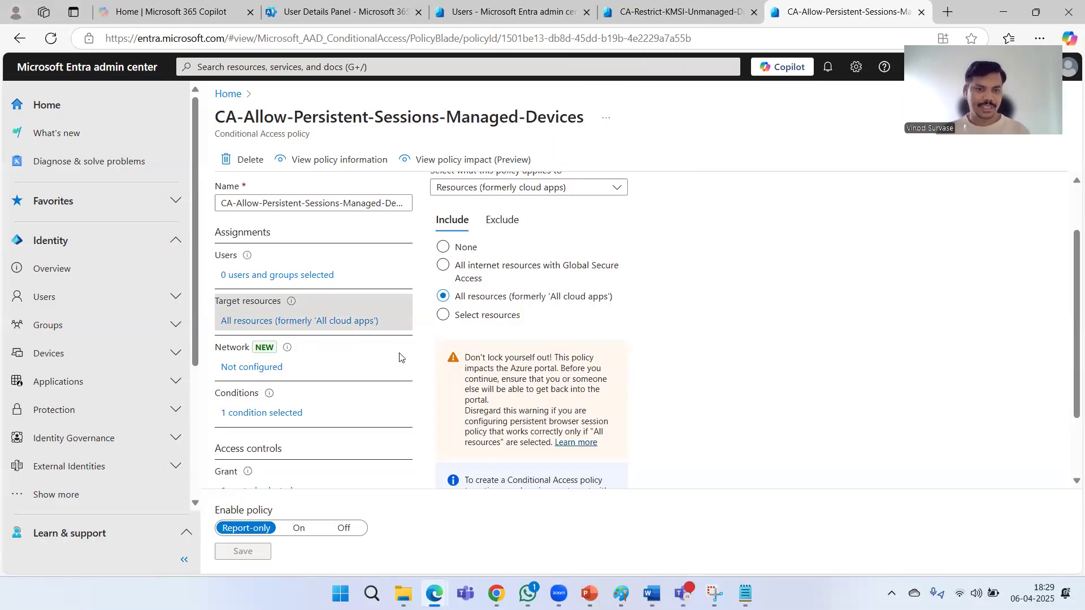
pyautogui.click(485, 316)
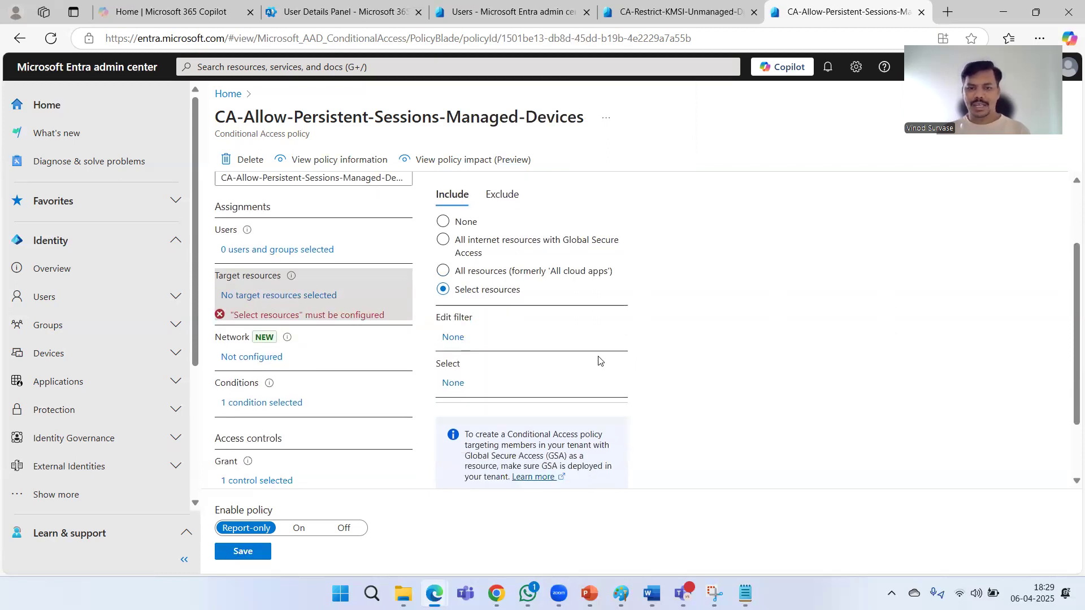
pyautogui.scroll(-1, 599, 358)
pyautogui.click(454, 339)
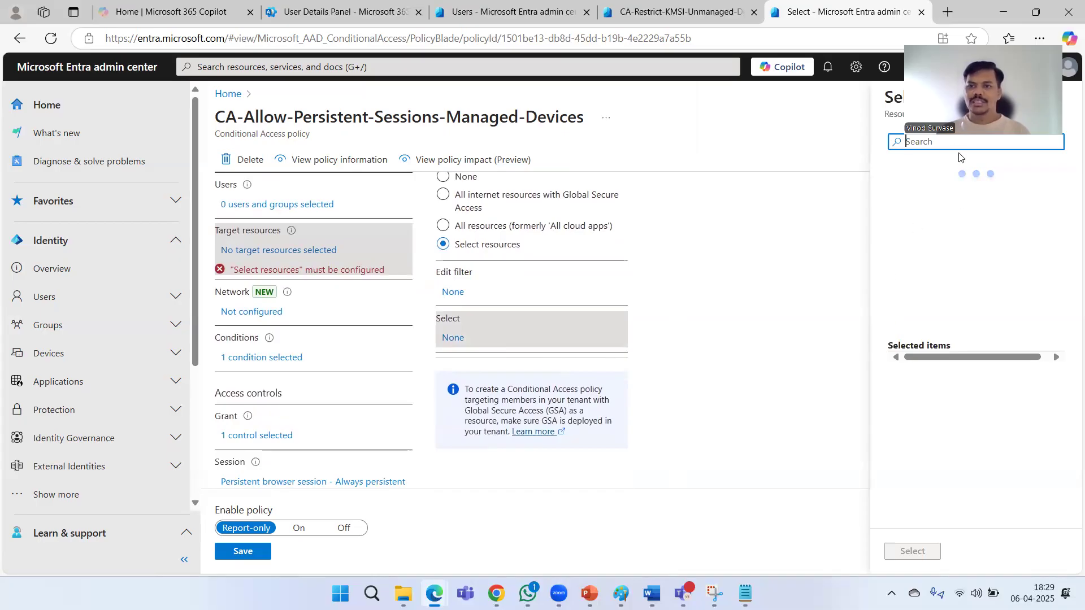
pyautogui.write('s')
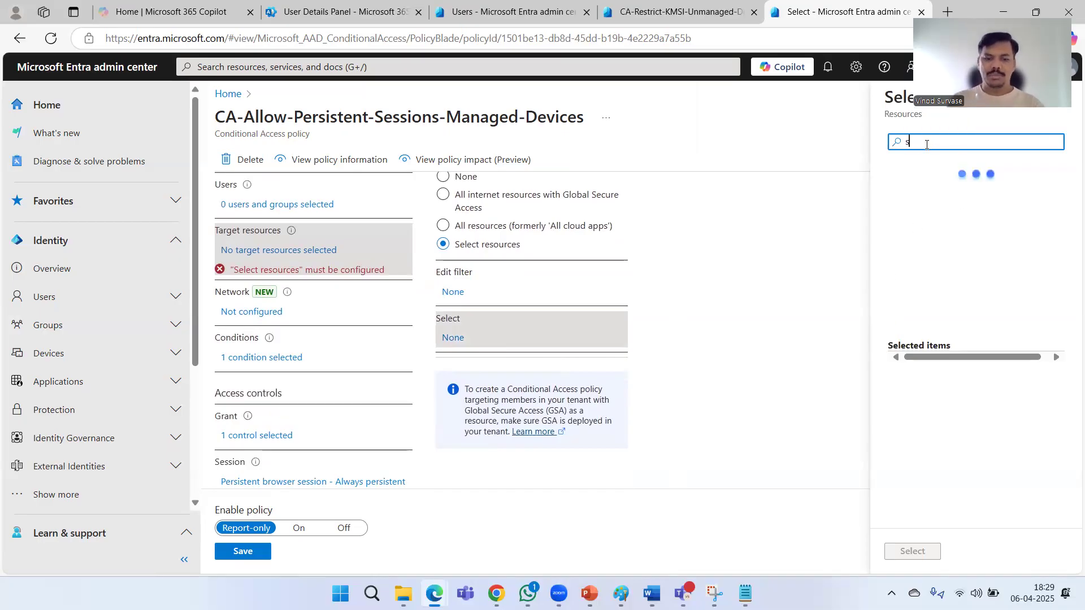
pyautogui.write('ervicenow')
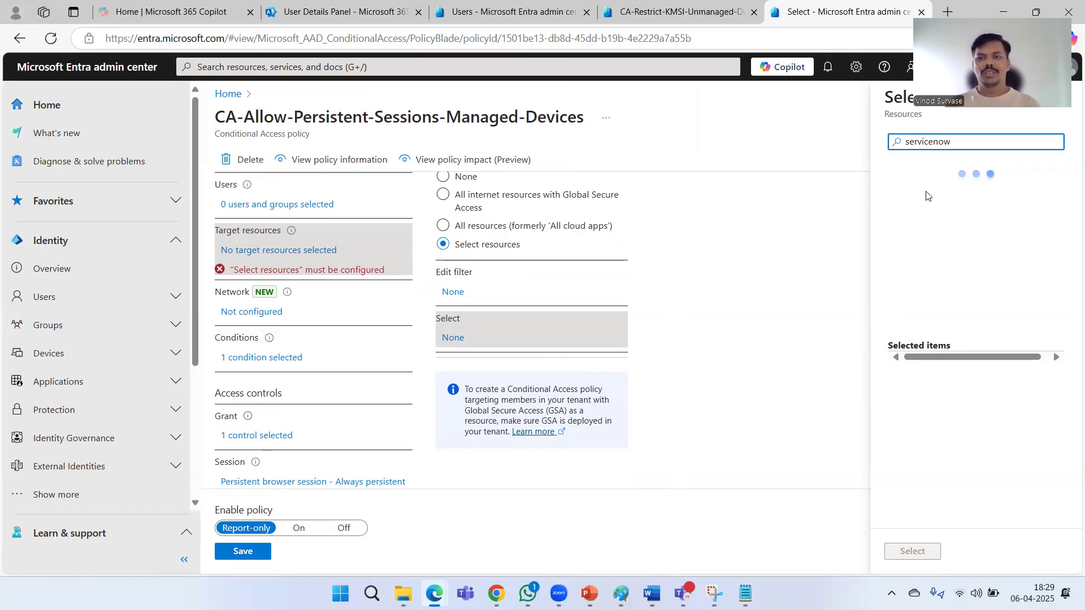
pyautogui.click(906, 173)
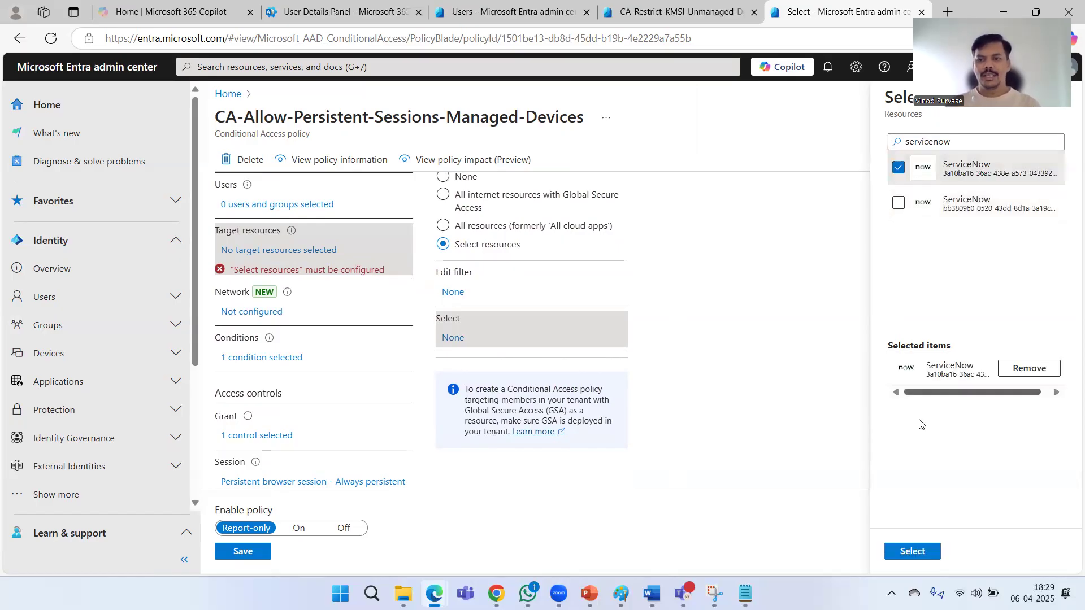
pyautogui.click(911, 551)
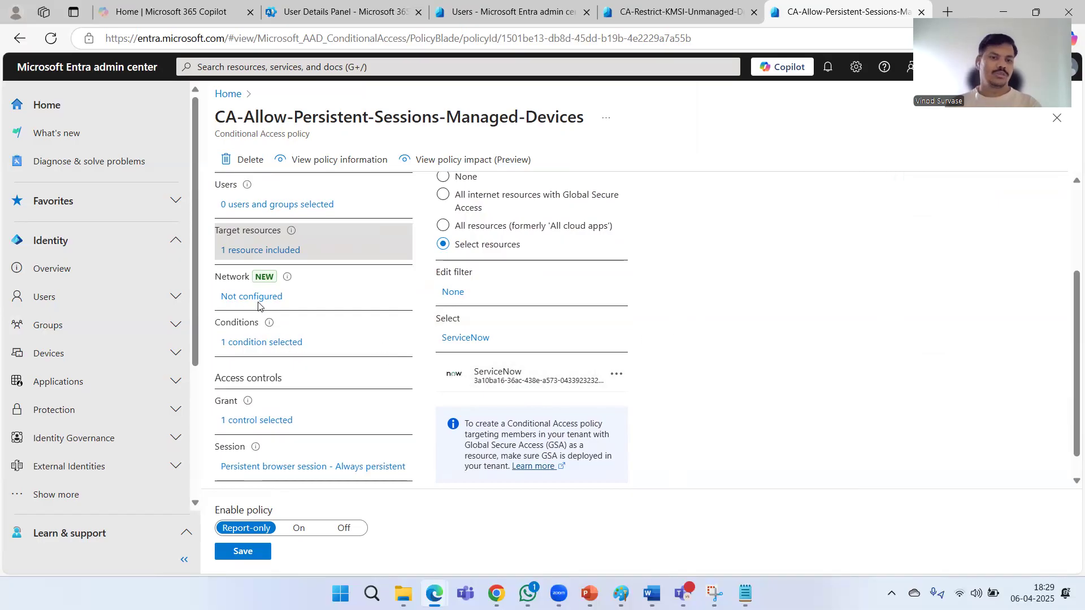
# In the policy's device filter condition, set the trustType expression's value to Microsoft Entra joined.
pyautogui.click(270, 345)
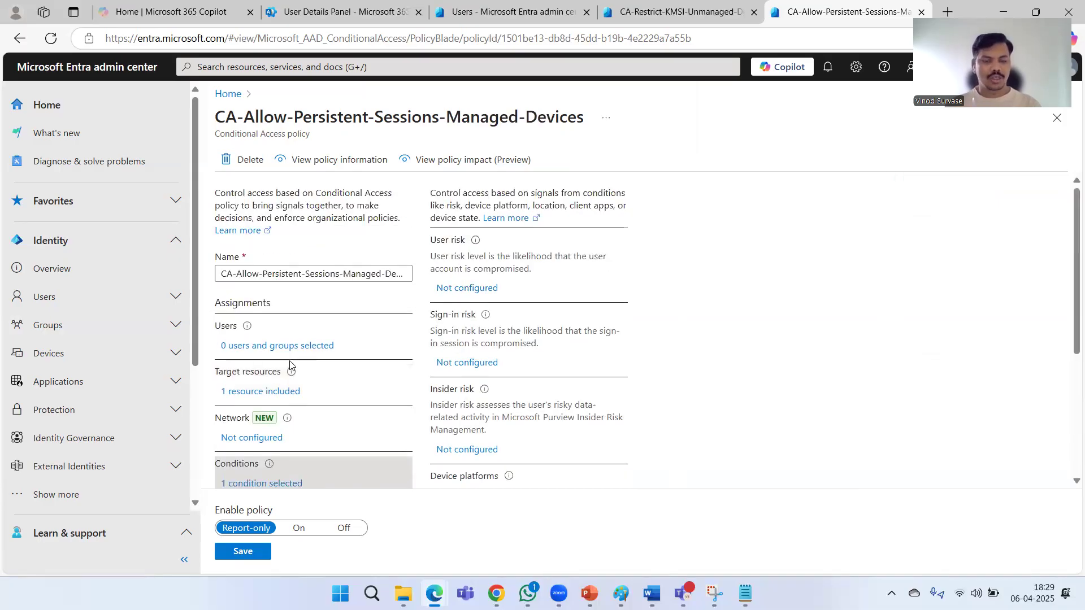
pyautogui.scroll(-5, 565, 336)
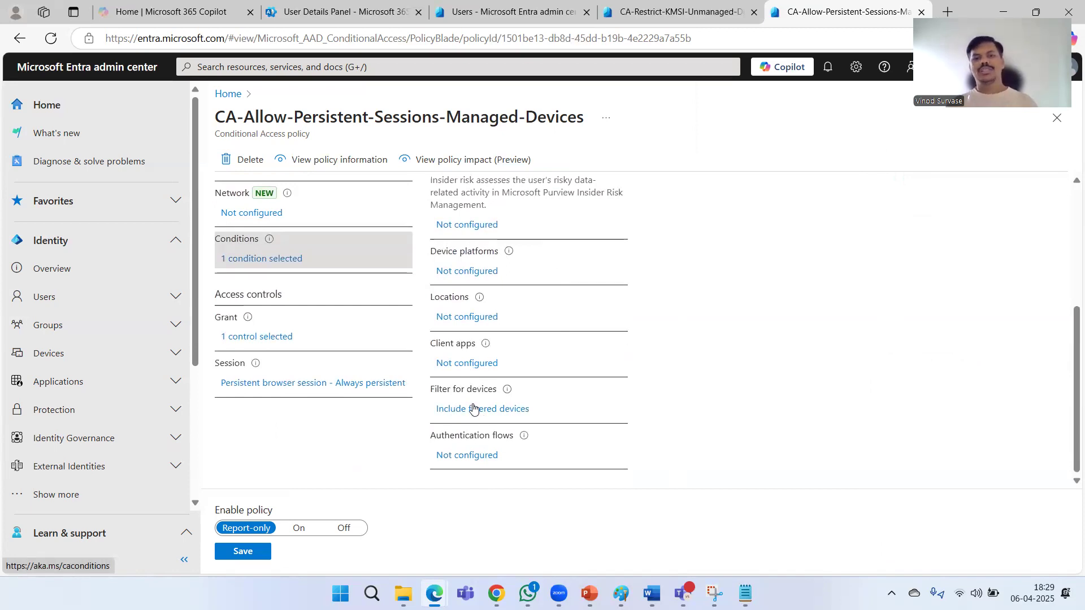
pyautogui.moveTo(449, 121); pyautogui.dragTo(585, 119)
pyautogui.click(854, 308)
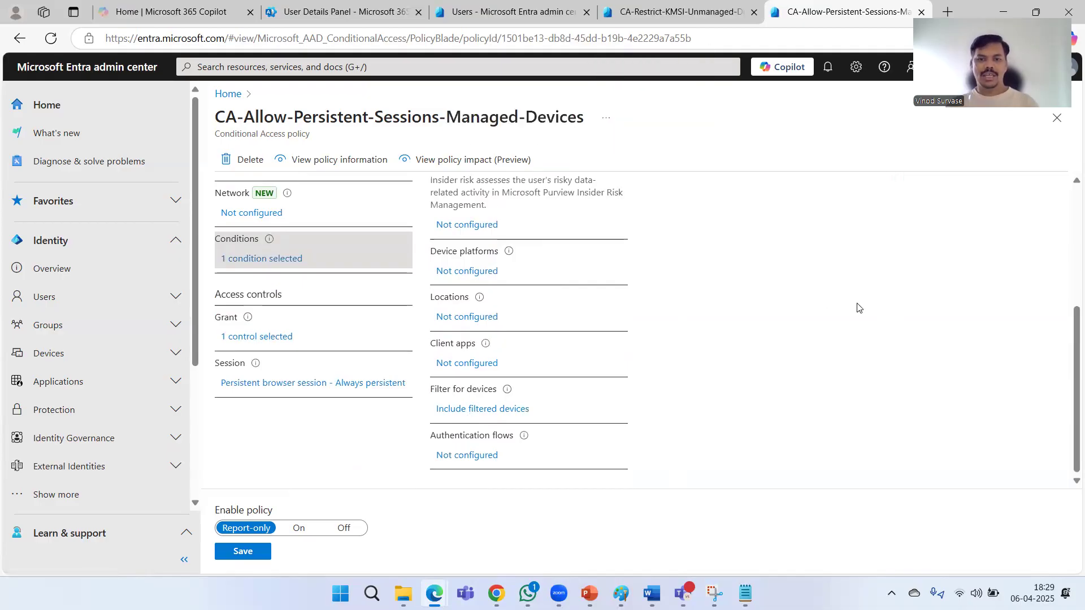
pyautogui.click(511, 410)
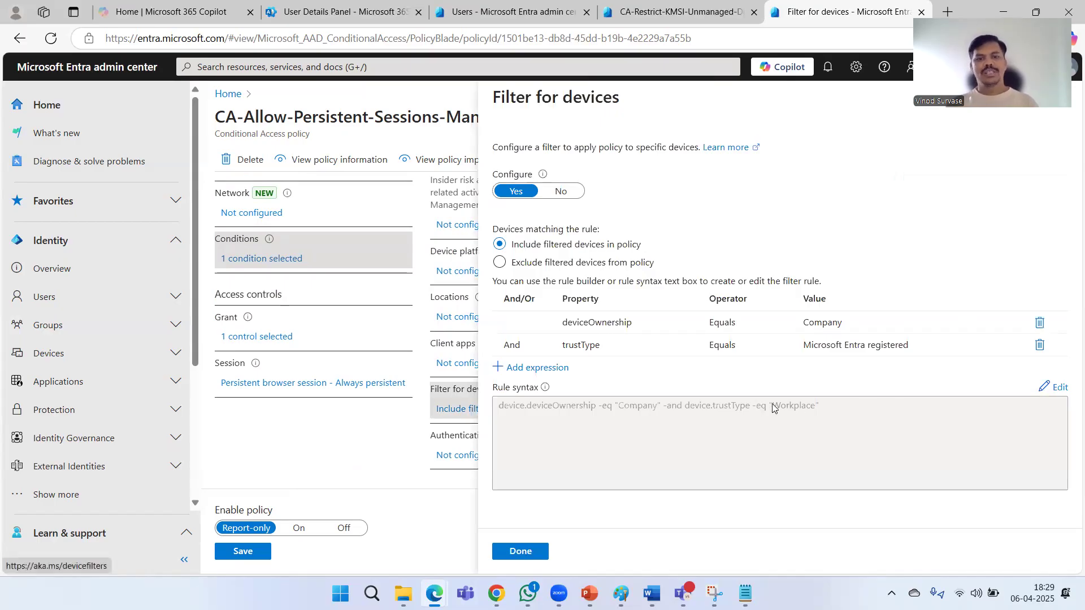
pyautogui.click(625, 332)
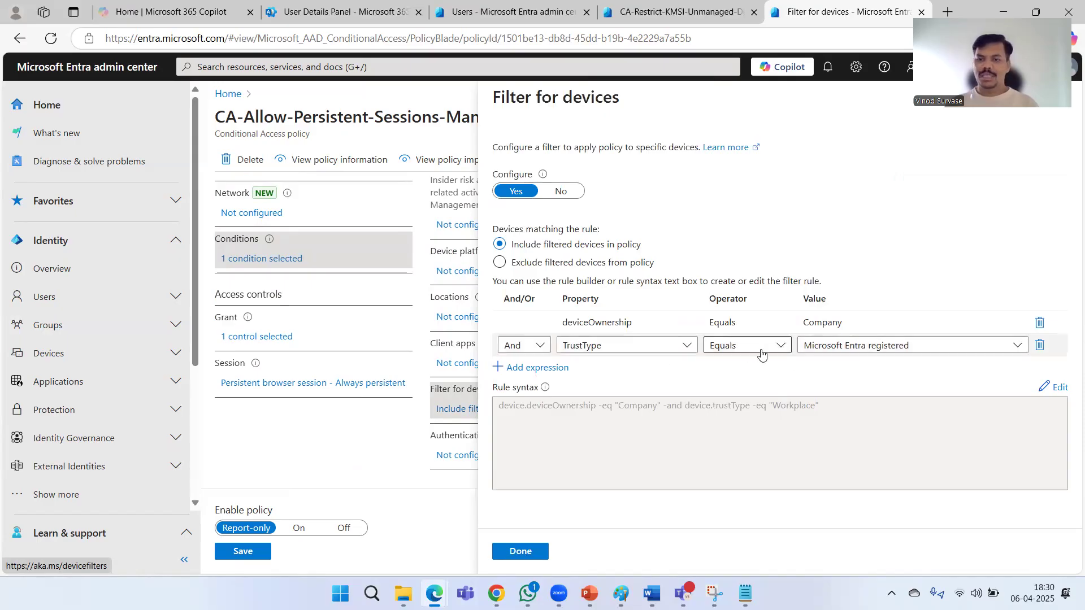
pyautogui.click(876, 351)
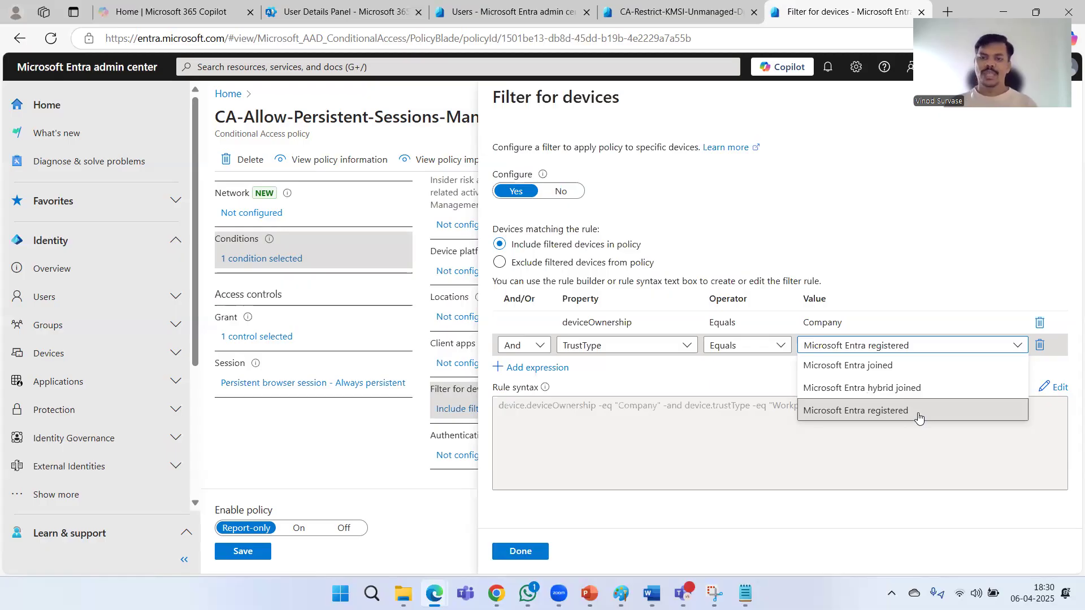
pyautogui.click(932, 368)
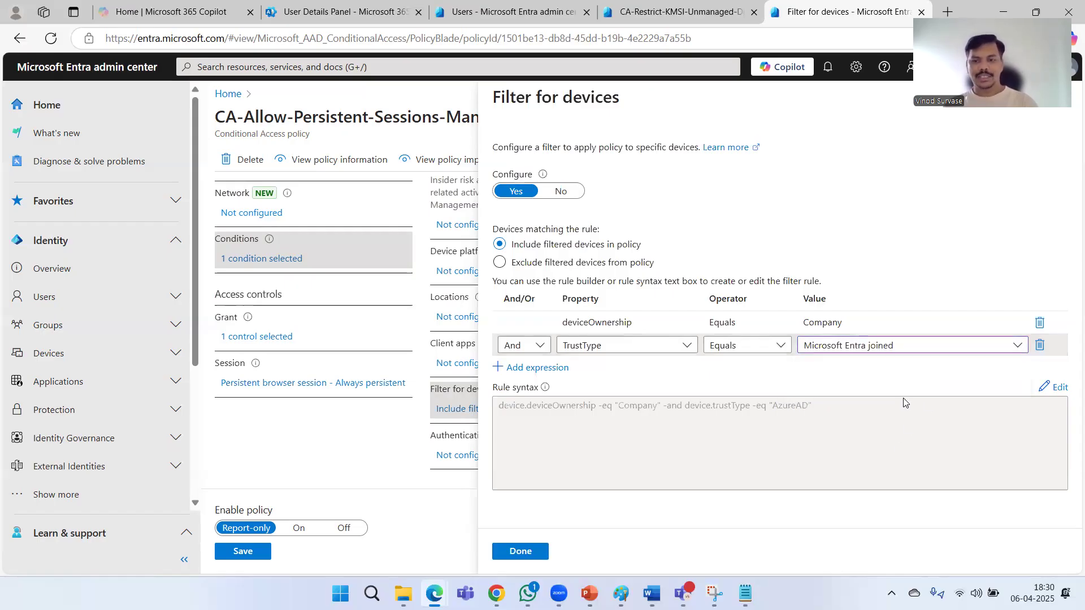
# Add an And expression with TrustType Equals Microsoft Entra hybrid joined to the device filter and apply the filter.
pyautogui.click(528, 373)
pyautogui.click(618, 376)
pyautogui.scroll(-5, 625, 259)
pyautogui.scroll(2, 607, 221)
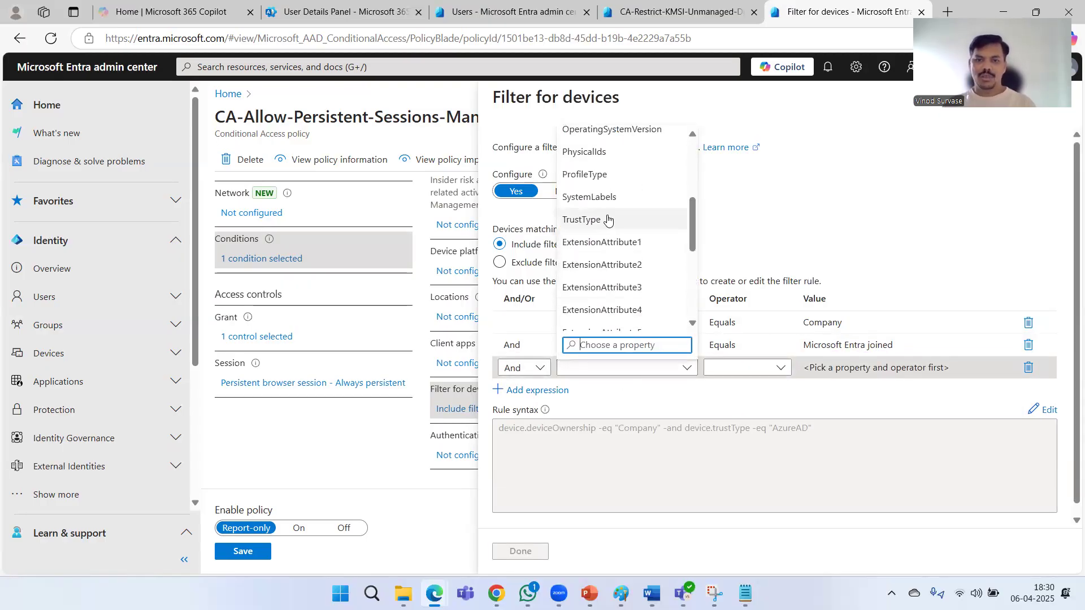
pyautogui.click(608, 221)
pyautogui.click(745, 368)
pyautogui.click(720, 388)
pyautogui.click(873, 368)
pyautogui.click(870, 413)
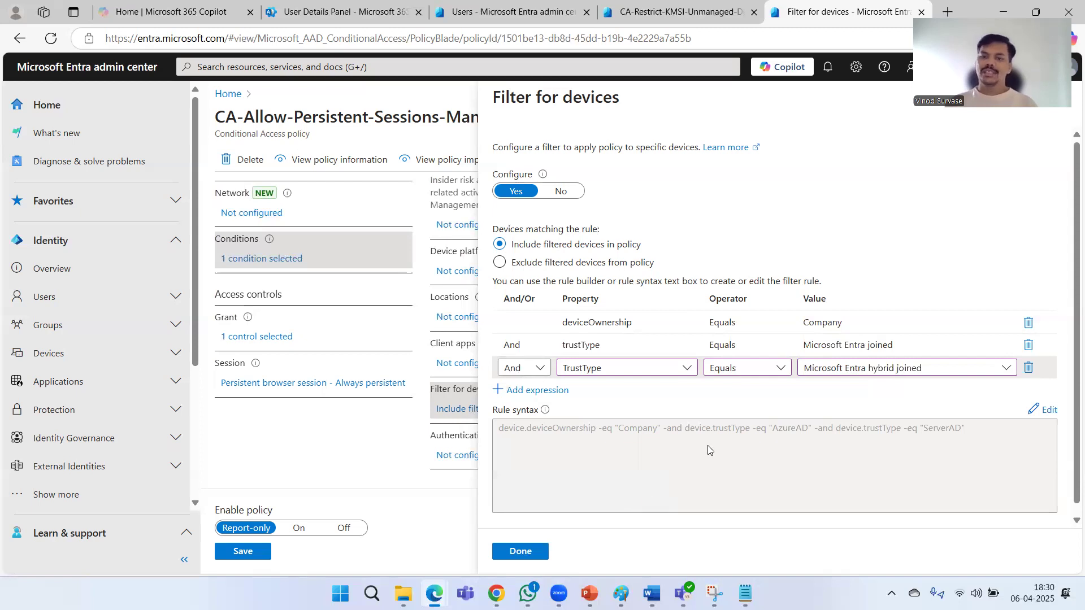
pyautogui.click(527, 551)
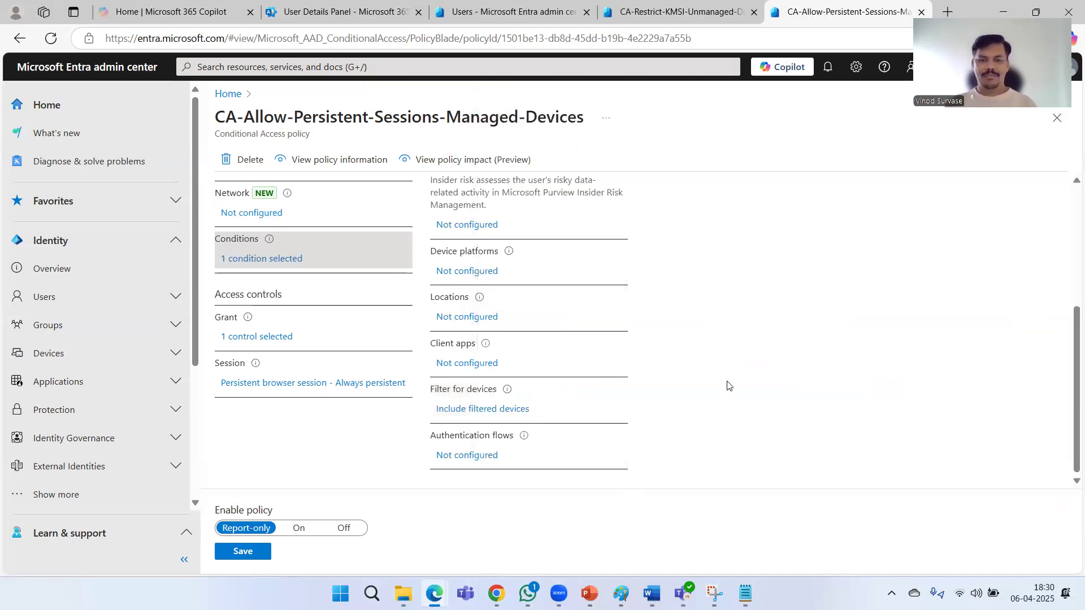
# Review the policy's grant controls and its persistent browser session control, including the note about cloud app selection.
pyautogui.click(269, 338)
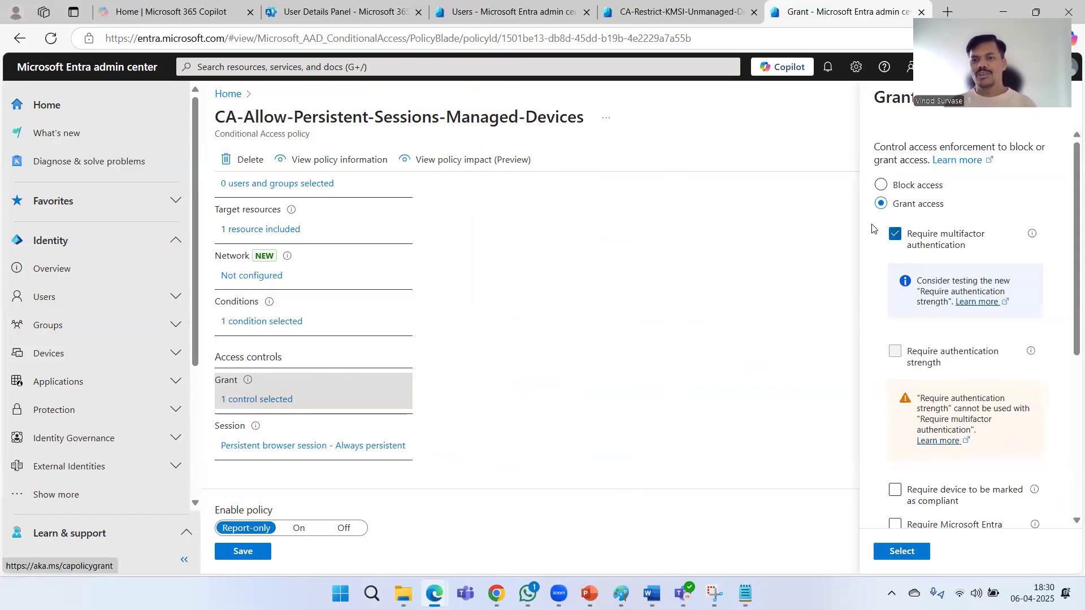
pyautogui.scroll(-5, 942, 294)
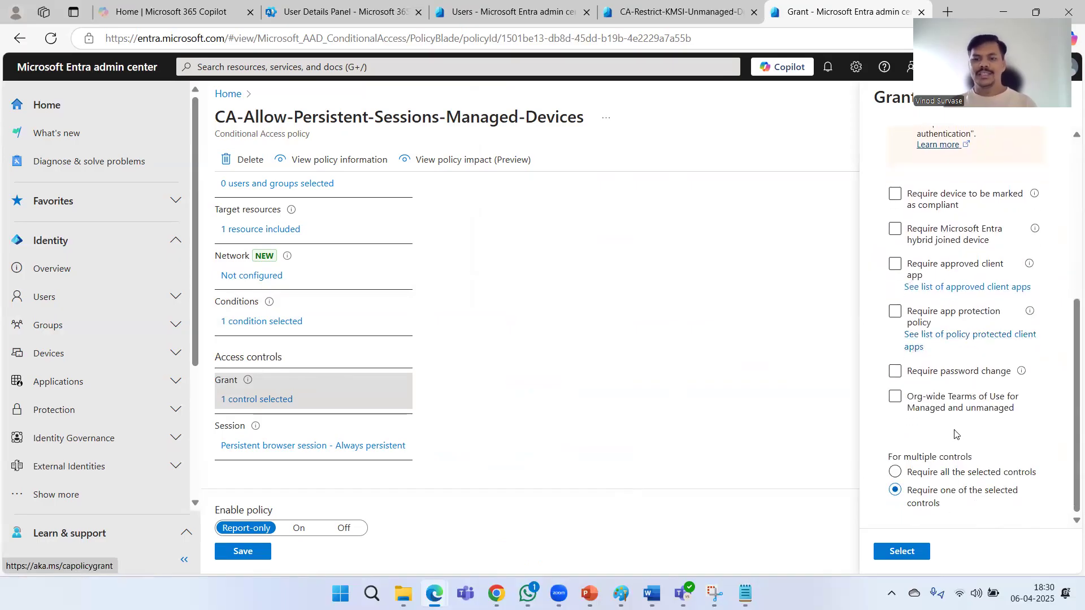
pyautogui.click(902, 551)
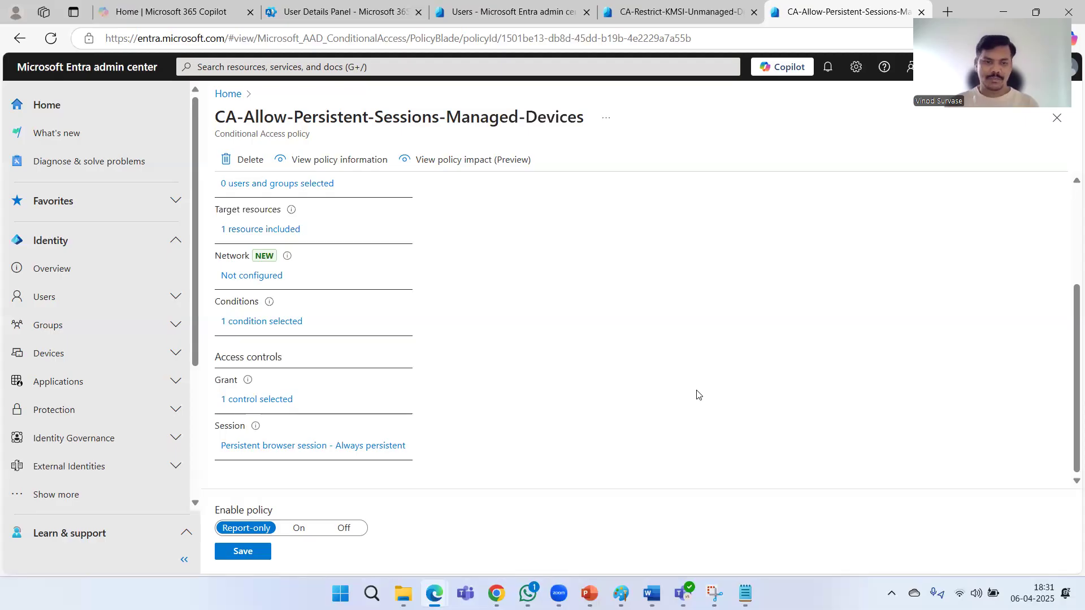
pyautogui.click(293, 446)
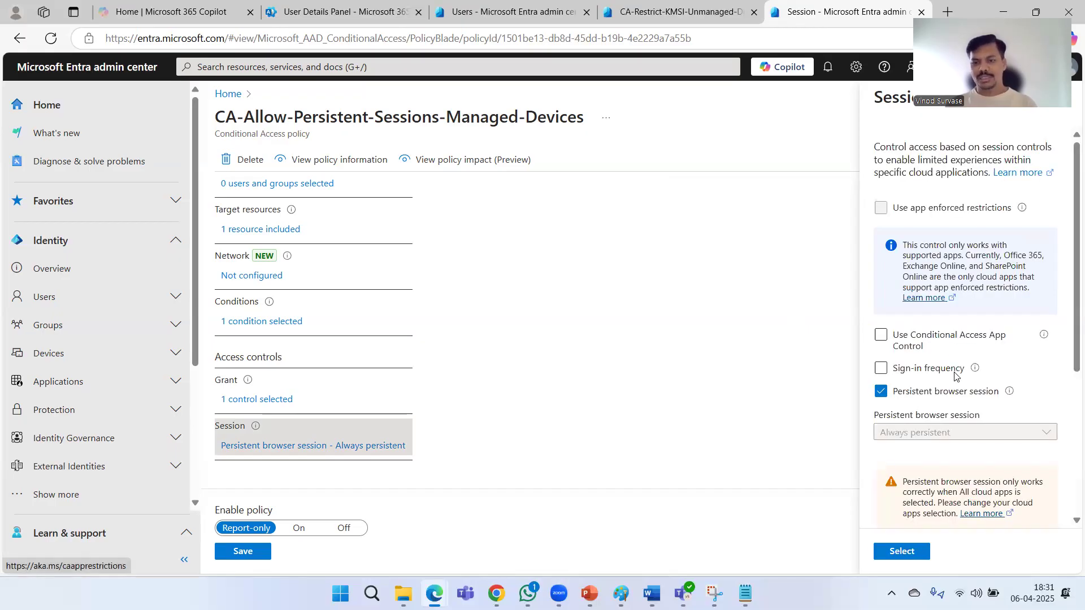
pyautogui.scroll(-3, 955, 374)
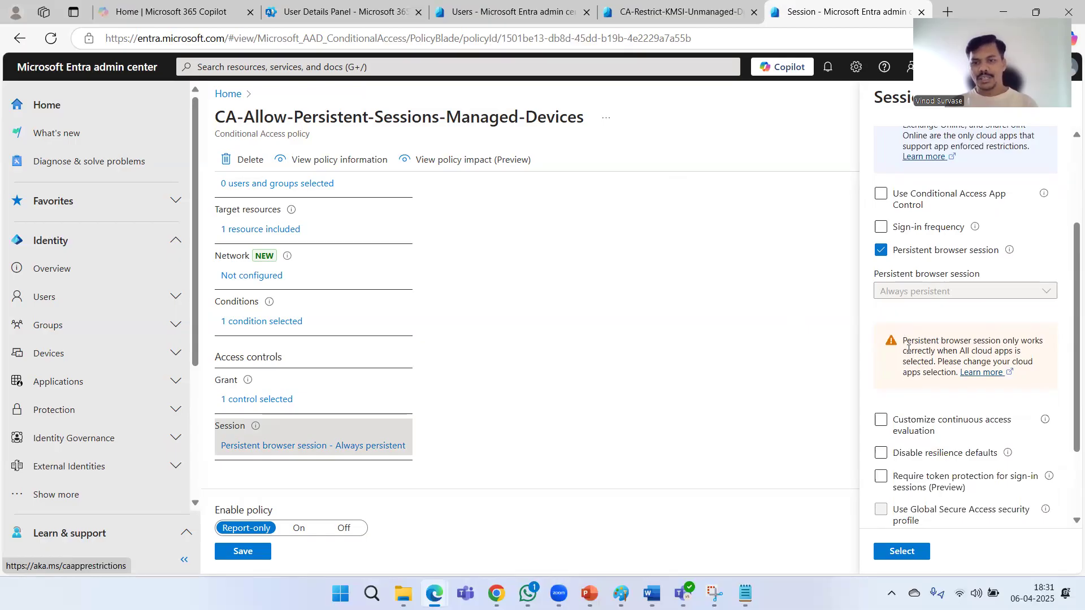
pyautogui.moveTo(904, 346); pyautogui.dragTo(1020, 351)
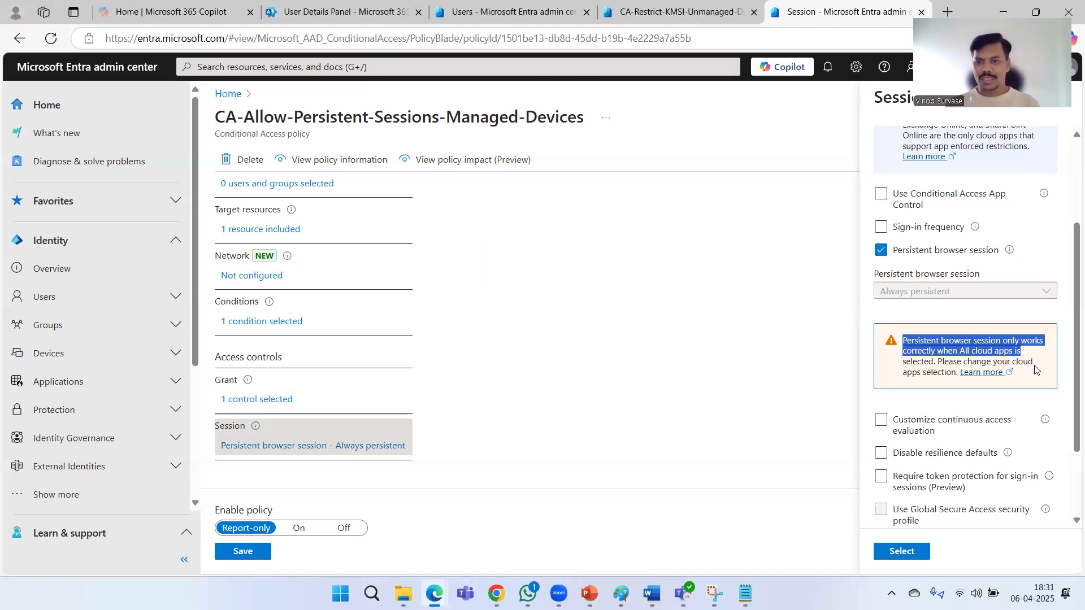
pyautogui.click(964, 351)
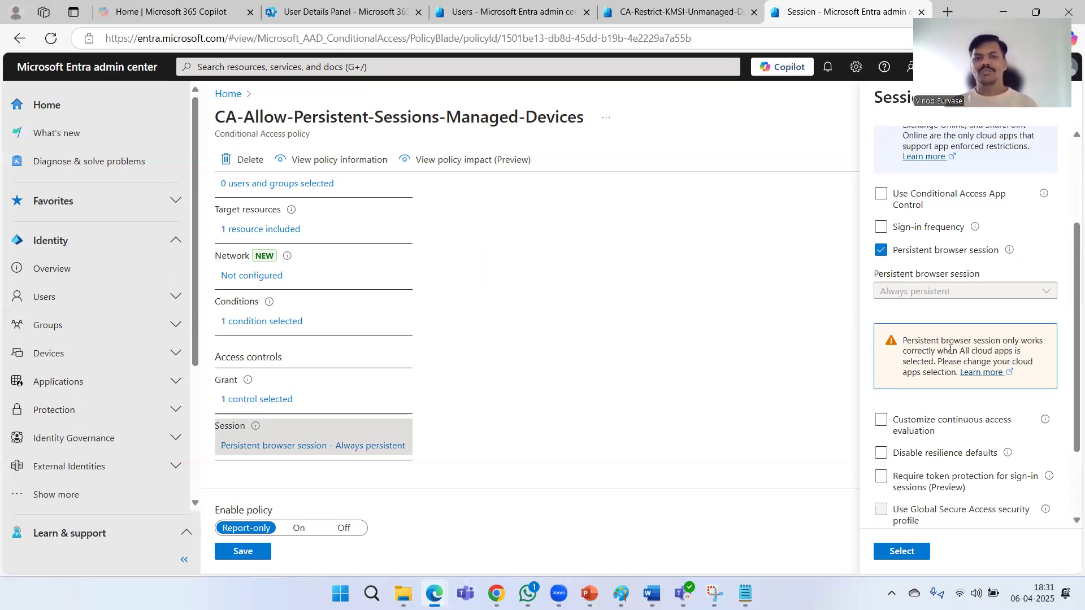
pyautogui.scroll(3, 951, 408)
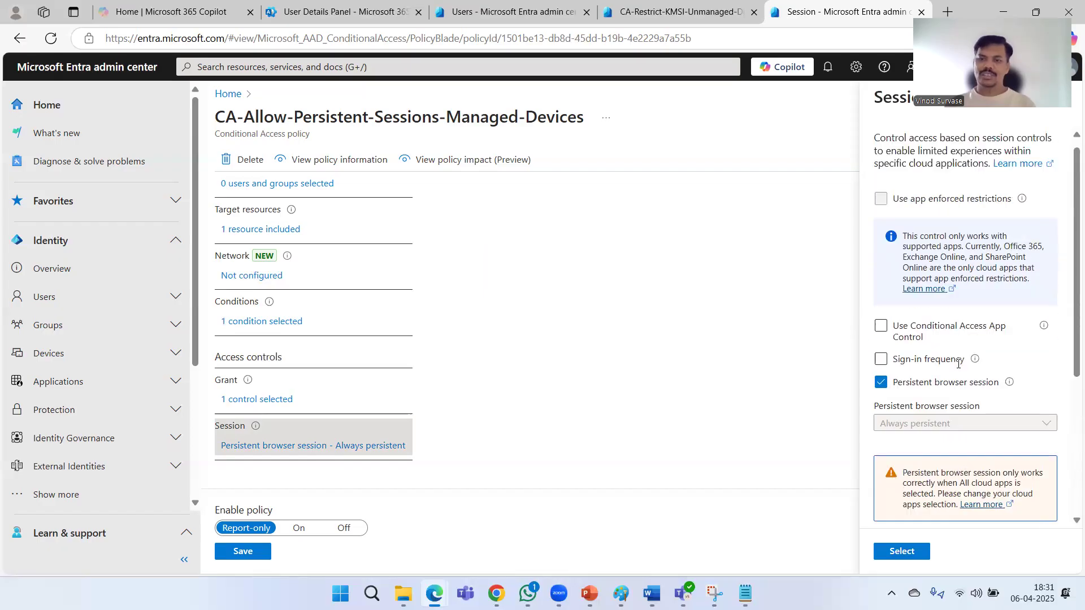
pyautogui.click(901, 552)
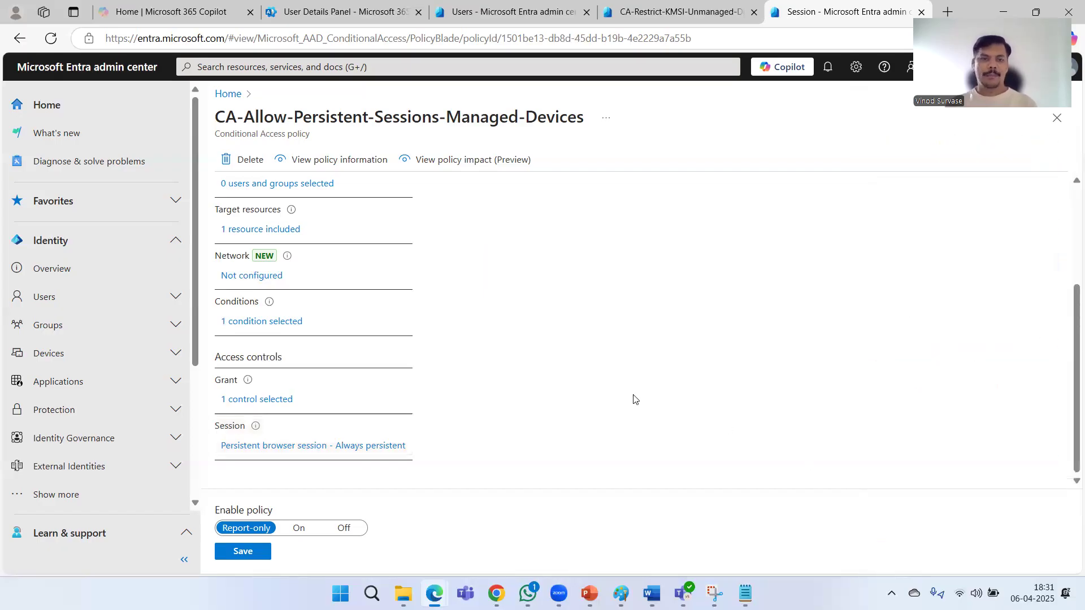
# Set the policy's target resources to include All resources (formerly 'All cloud apps') and save the policy.
pyautogui.scroll(3, 306, 294)
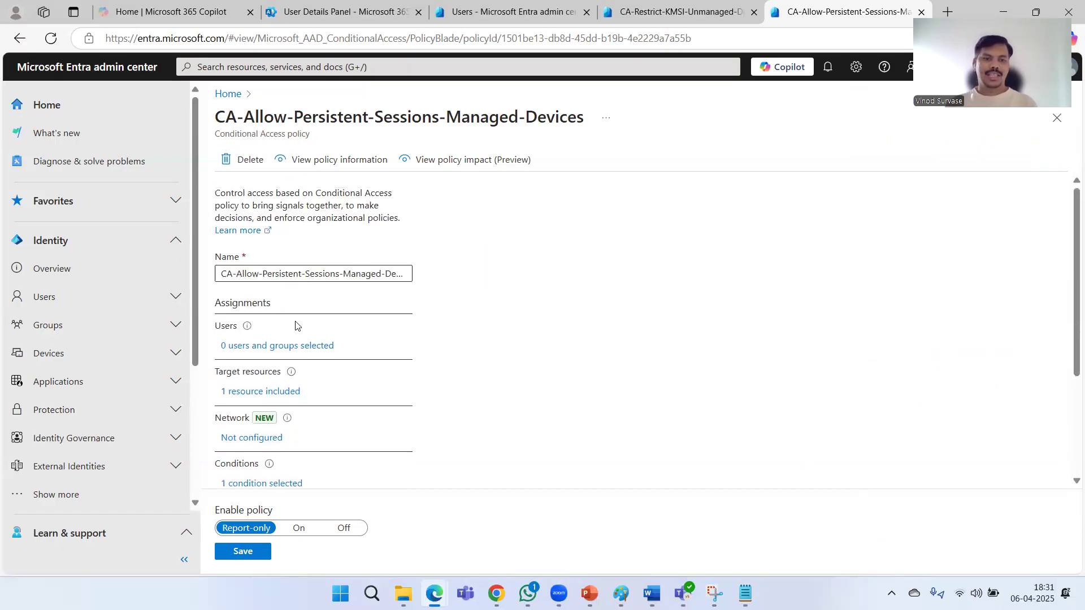
pyautogui.click(286, 392)
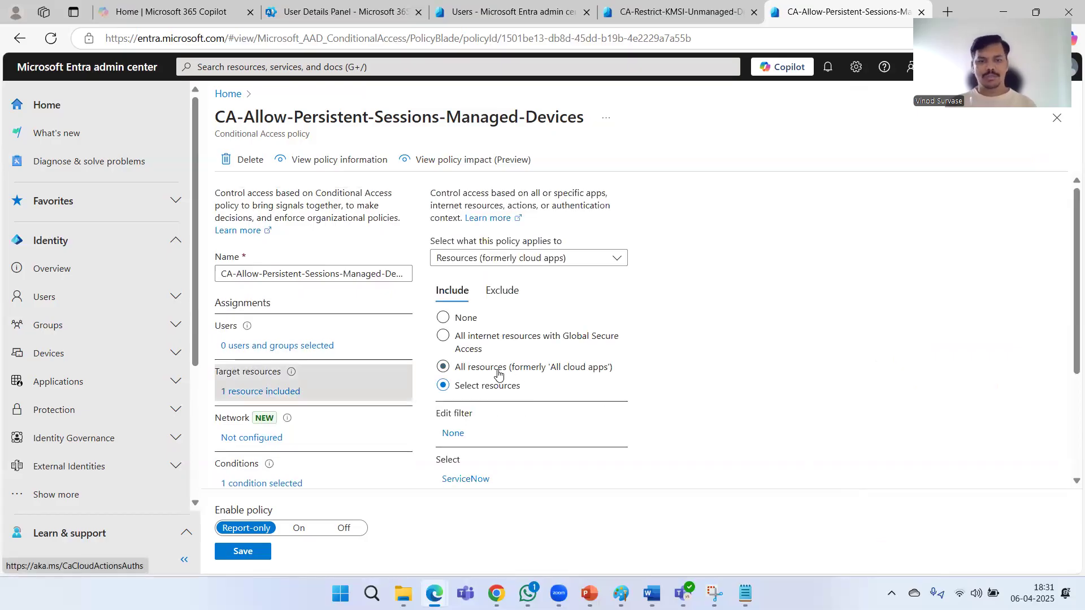
pyautogui.click(442, 367)
pyautogui.scroll(-1, 862, 338)
pyautogui.scroll(-3, 863, 338)
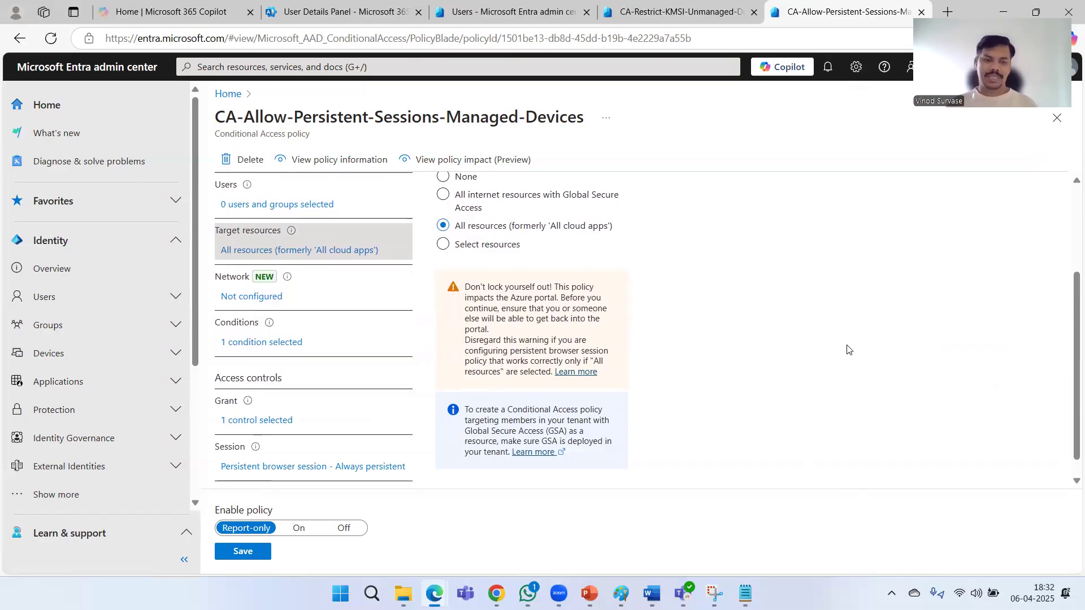
pyautogui.scroll(-1, 846, 347)
pyautogui.scroll(4, 845, 347)
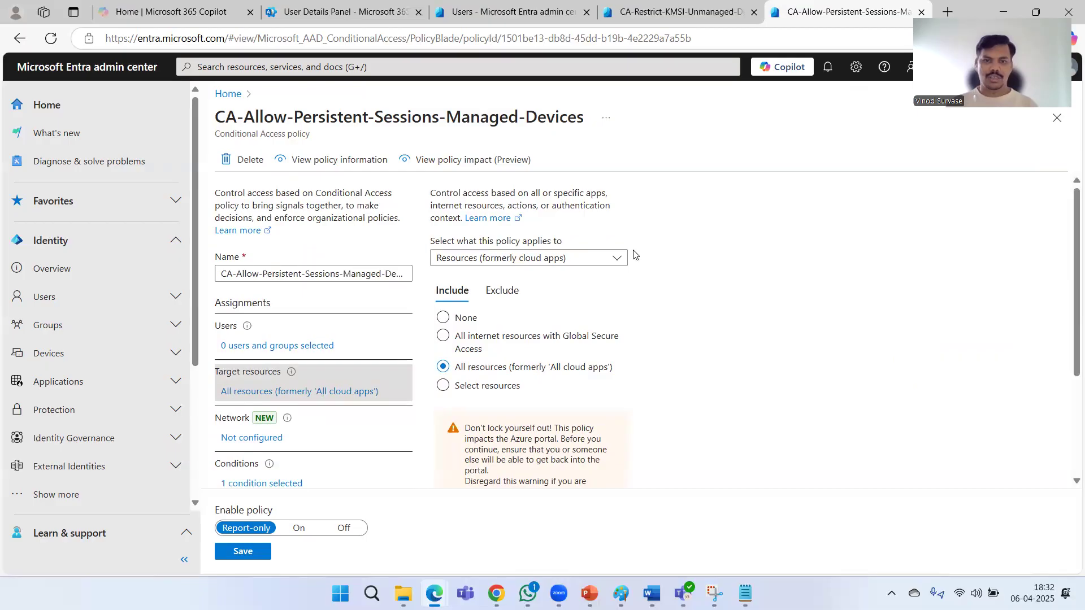
pyautogui.scroll(-3, 354, 417)
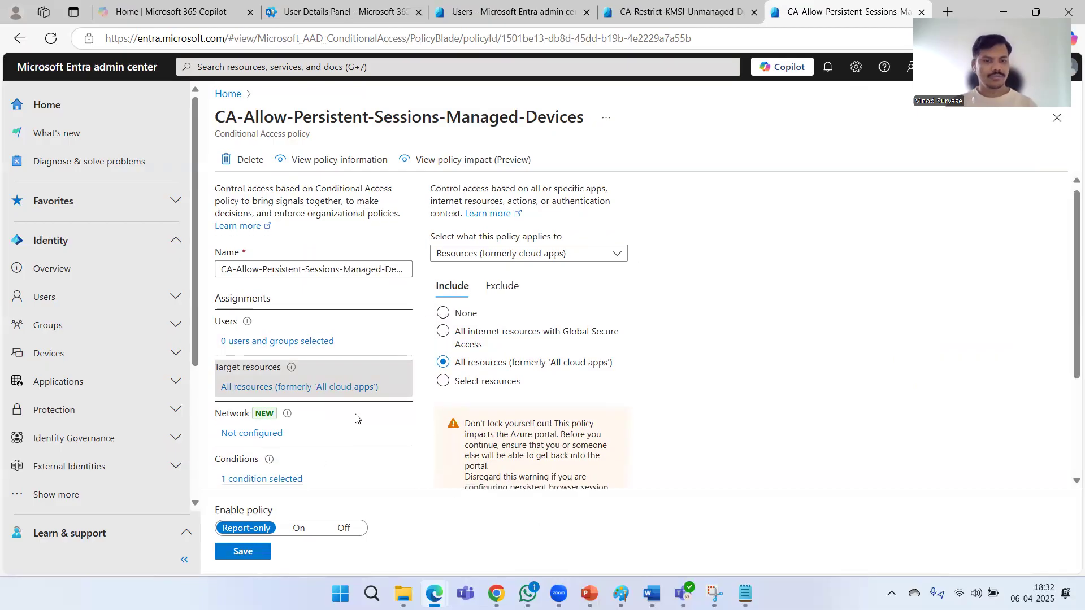
pyautogui.click(248, 558)
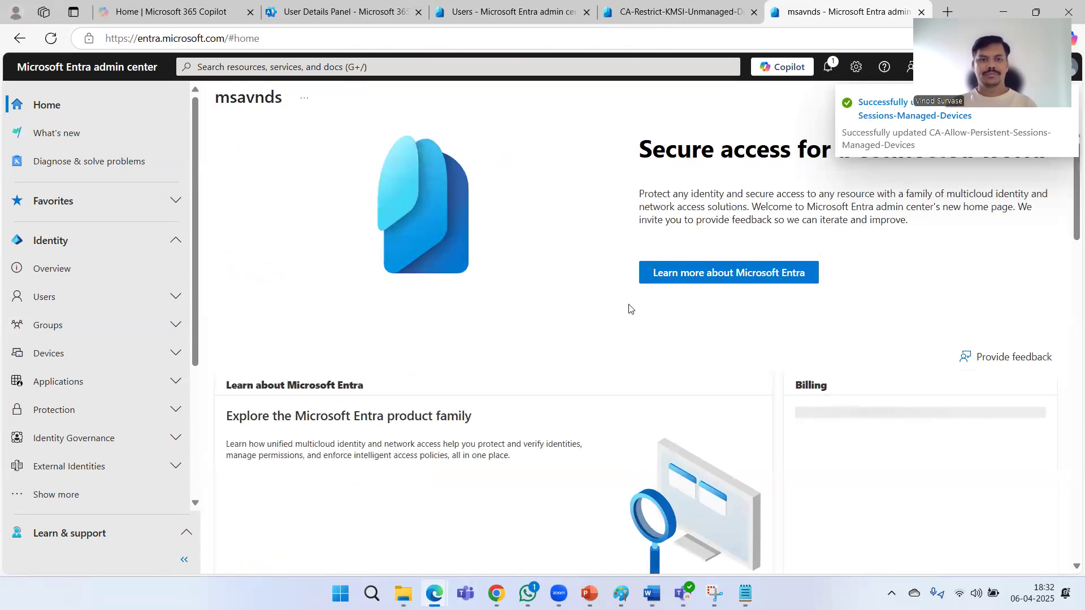
# Open the Conditional Access policies list and sort it by creation date with the newest first.
pyautogui.scroll(-3, 96, 344)
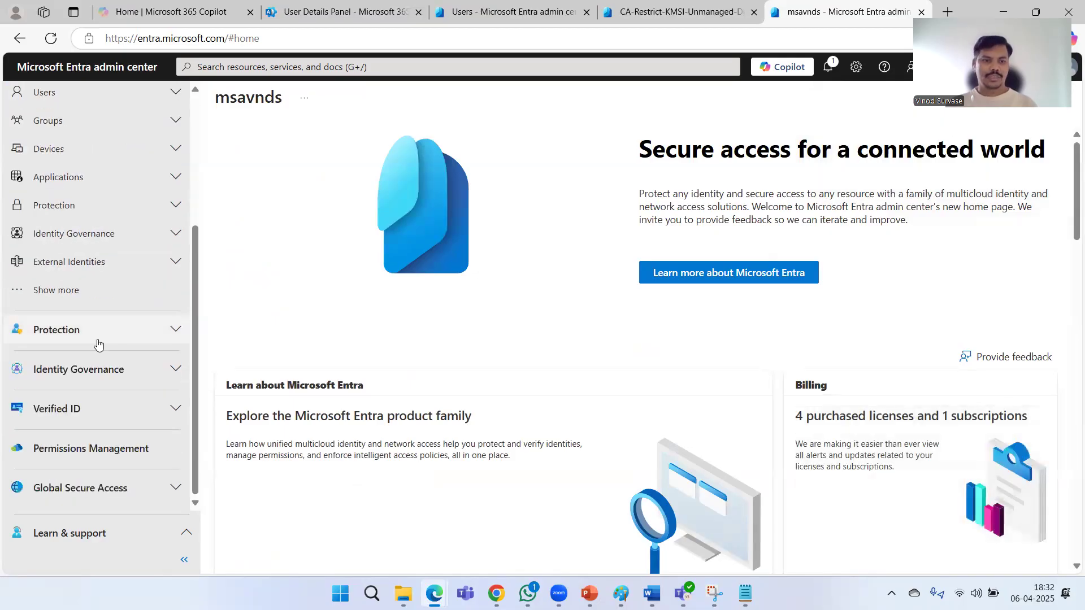
pyautogui.click(97, 339)
pyautogui.click(85, 386)
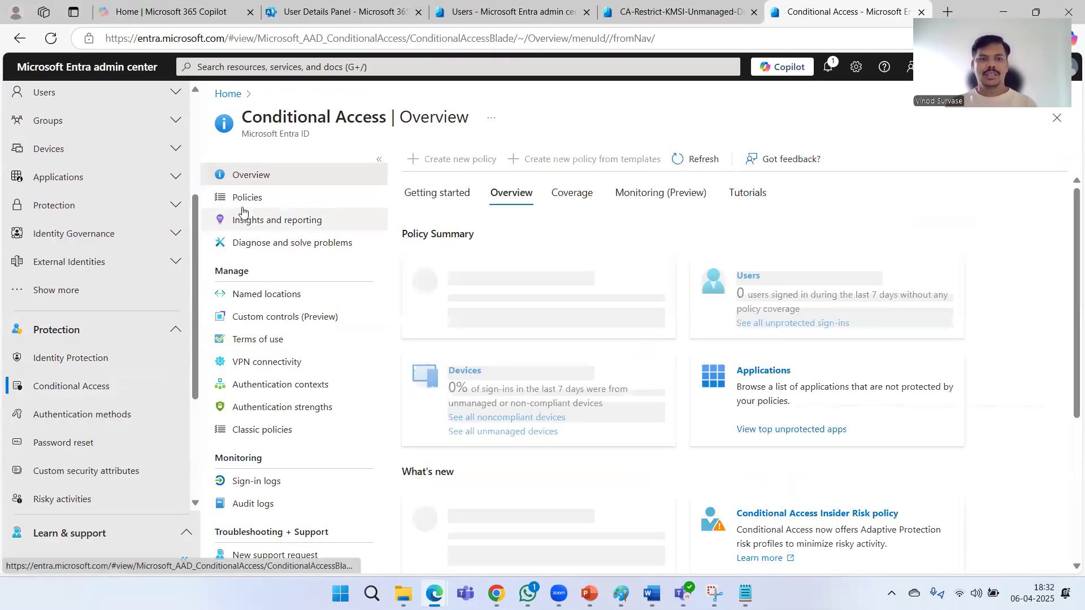
pyautogui.click(275, 198)
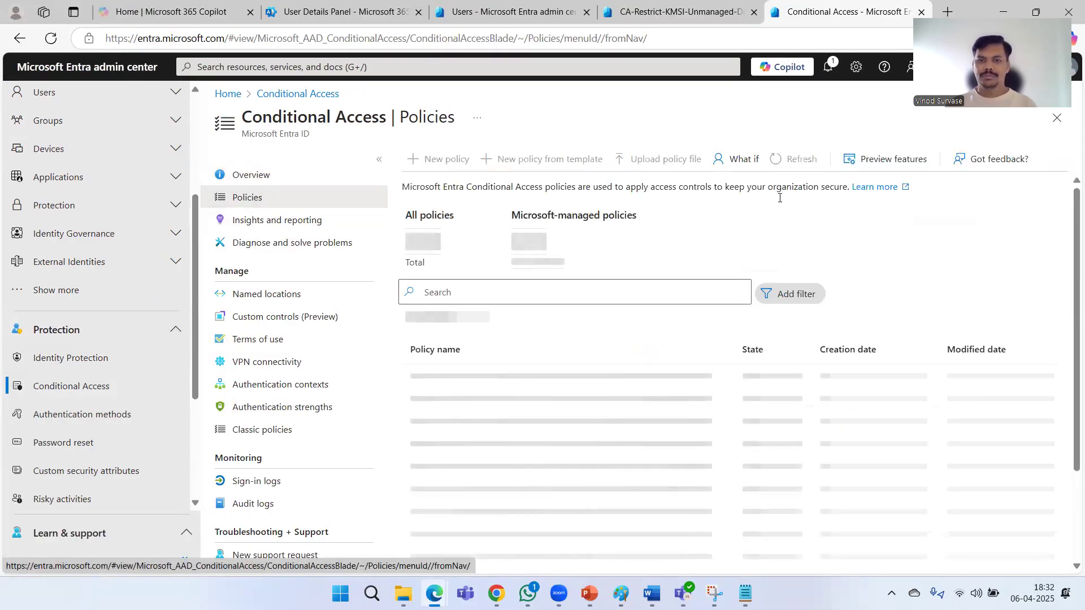
pyautogui.click(849, 346)
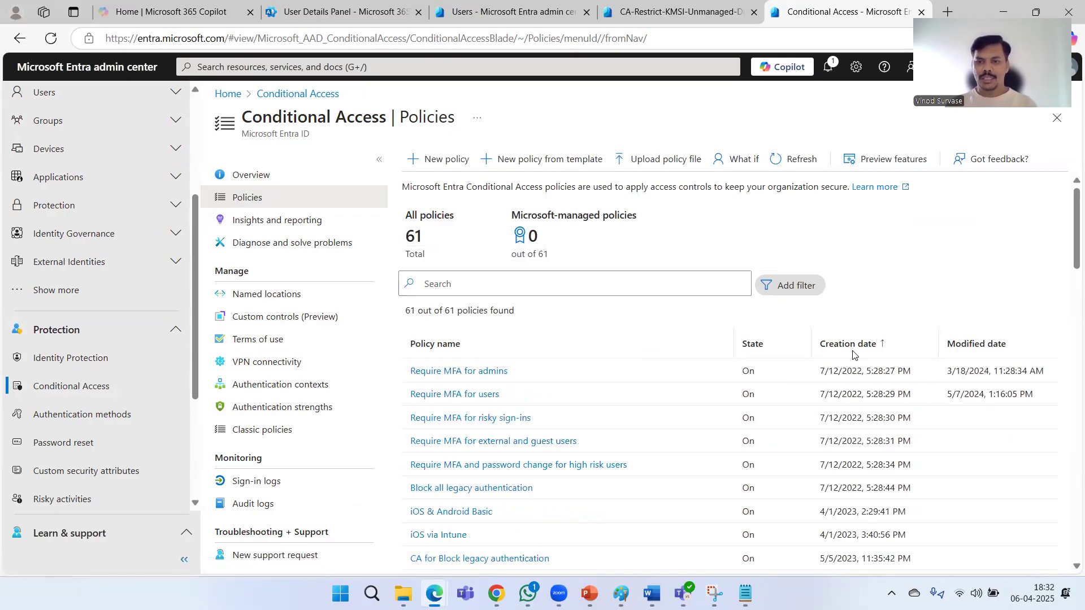
pyautogui.click(854, 350)
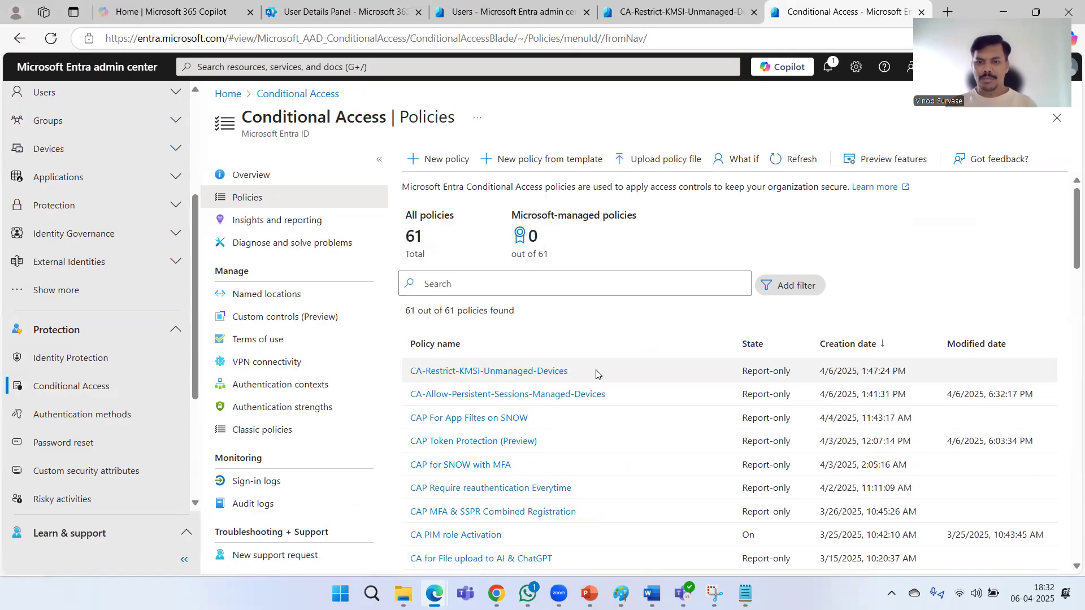
# Open the CA-Allow-Persistent-Sessions-Managed-Devices policy and review its assignments and access controls.
pyautogui.click(529, 395)
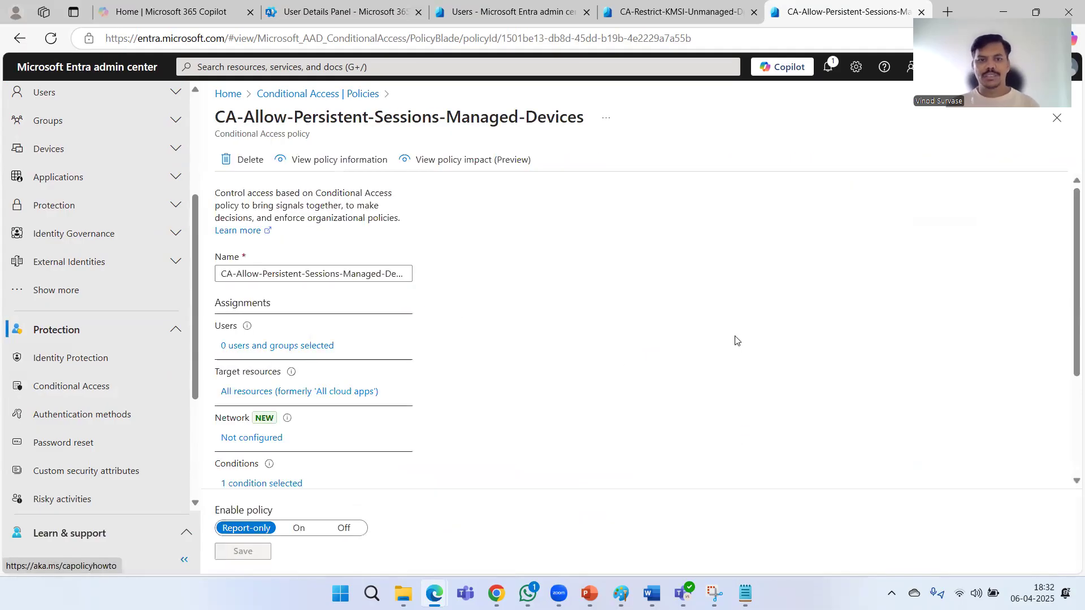
pyautogui.scroll(-3, 710, 308)
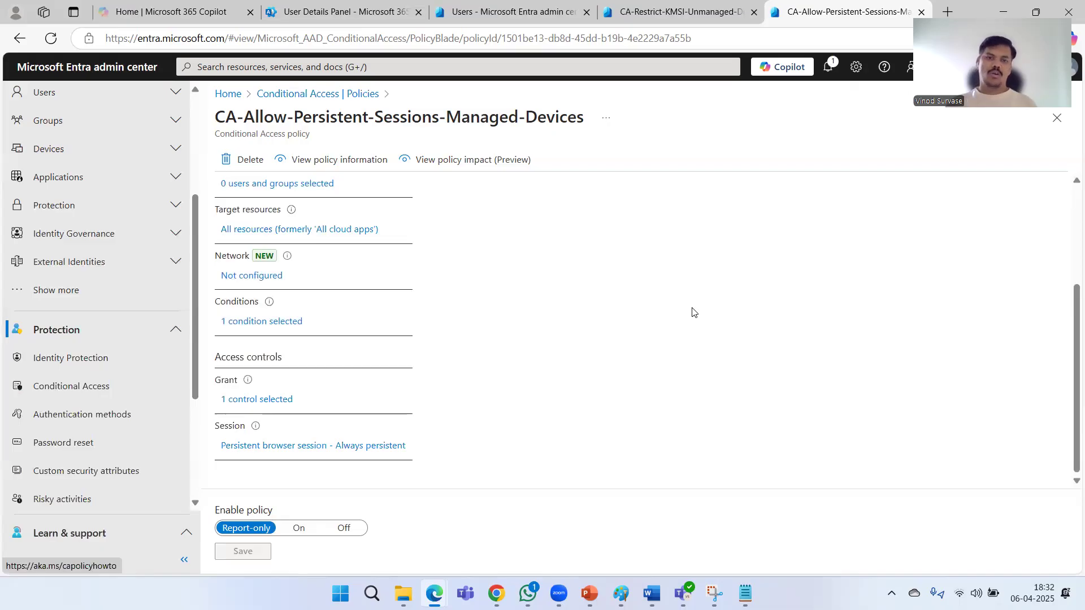
pyautogui.moveTo(439, 119); pyautogui.dragTo(561, 125)
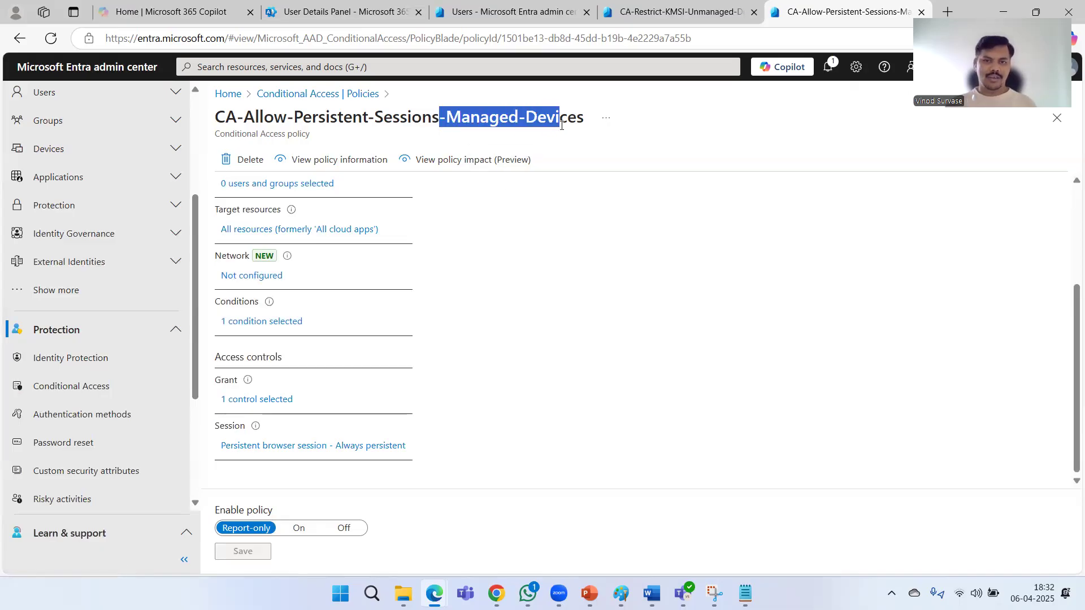
pyautogui.click(866, 261)
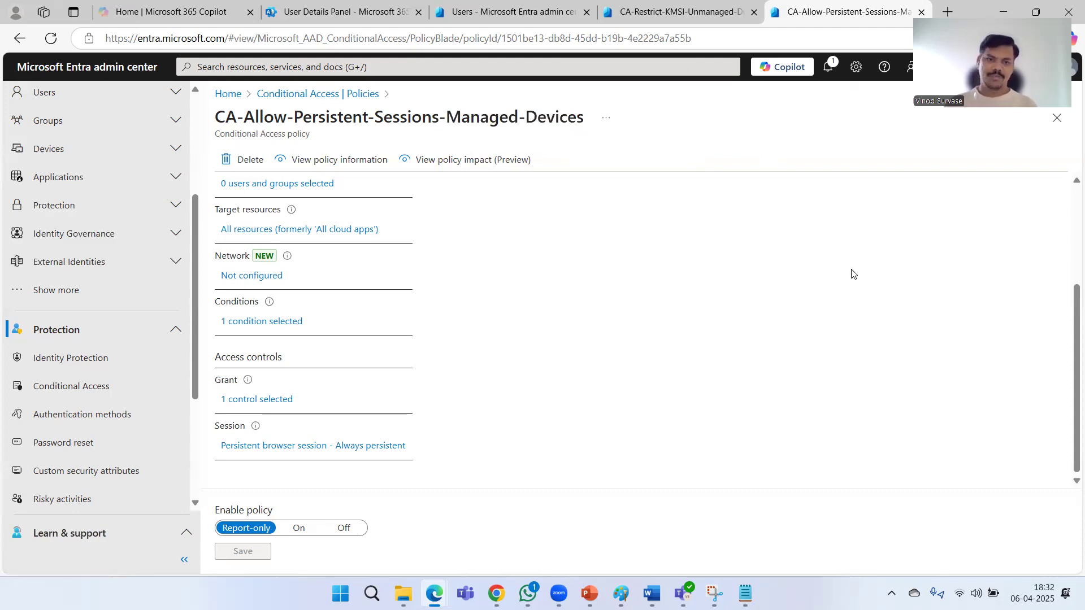
pyautogui.scroll(3, 854, 302)
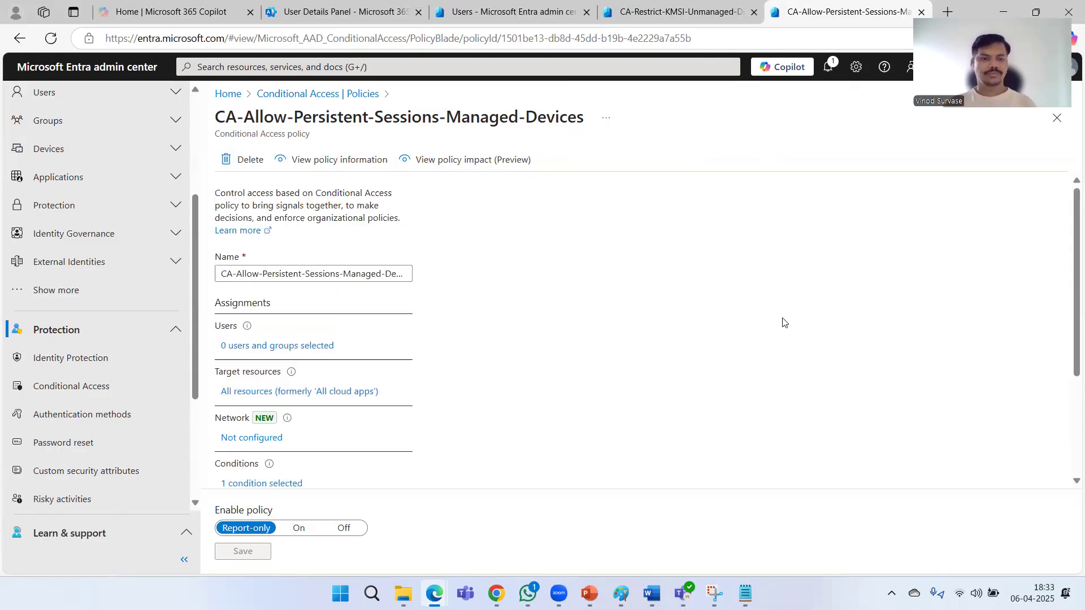
pyautogui.scroll(-3, 783, 323)
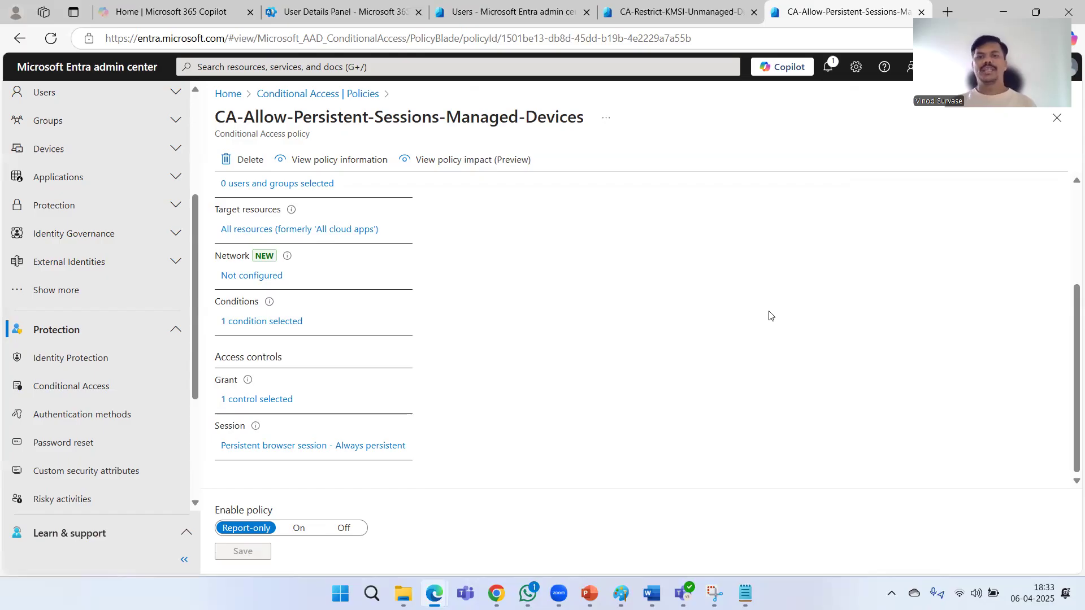
pyautogui.scroll(3, 772, 316)
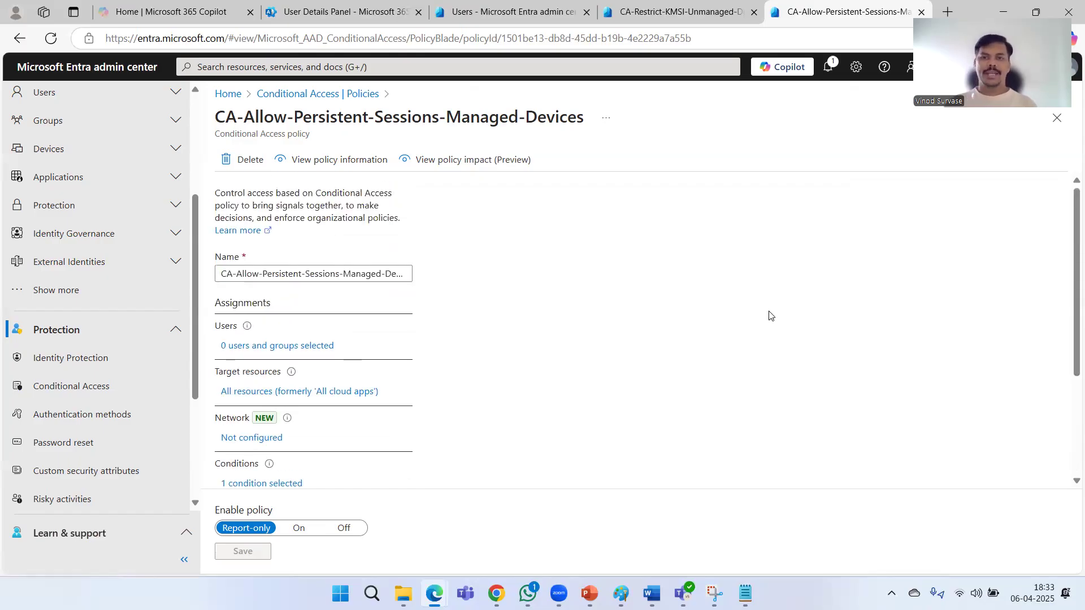
# Switch to the CA-Restrict-KMSI-Unmanaged-Devices policy and examine the device filter rule in its conditions.
pyautogui.click(687, 9)
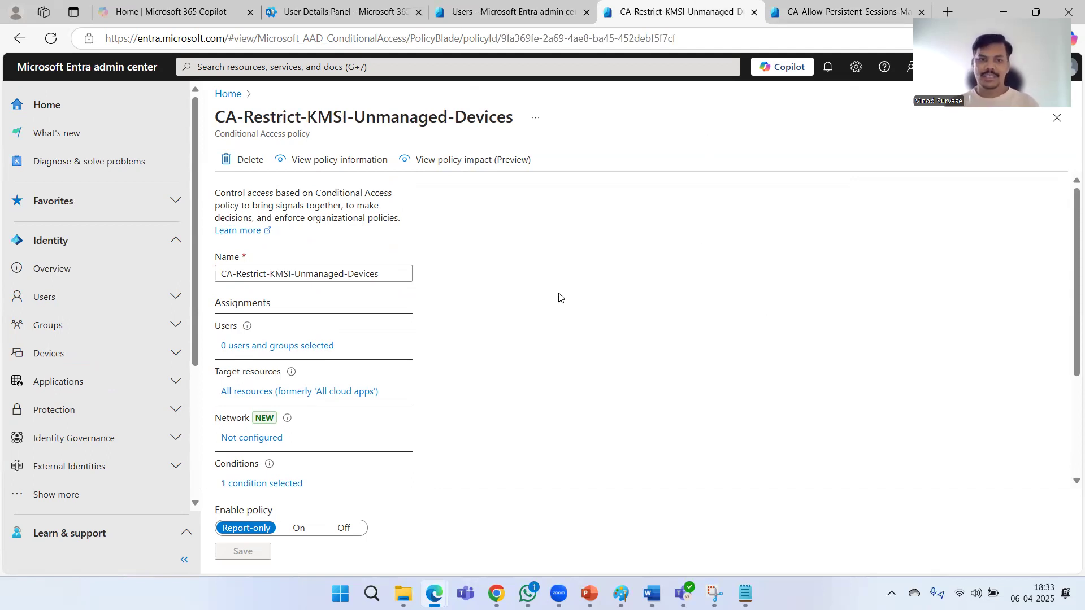
pyautogui.scroll(-3, 555, 300)
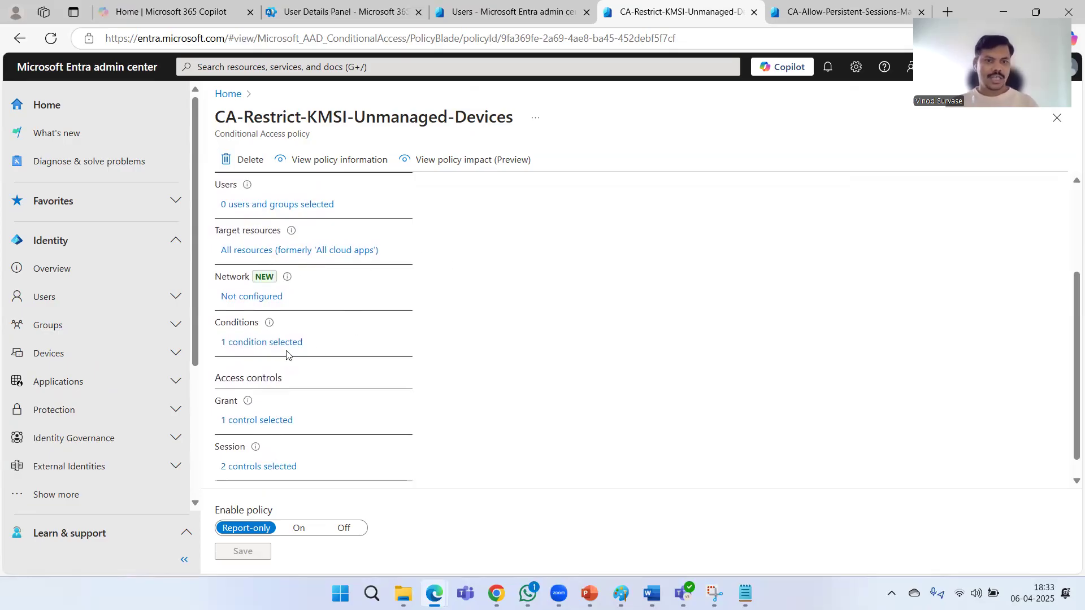
pyautogui.click(255, 343)
pyautogui.scroll(1, 565, 384)
pyautogui.scroll(-3, 598, 381)
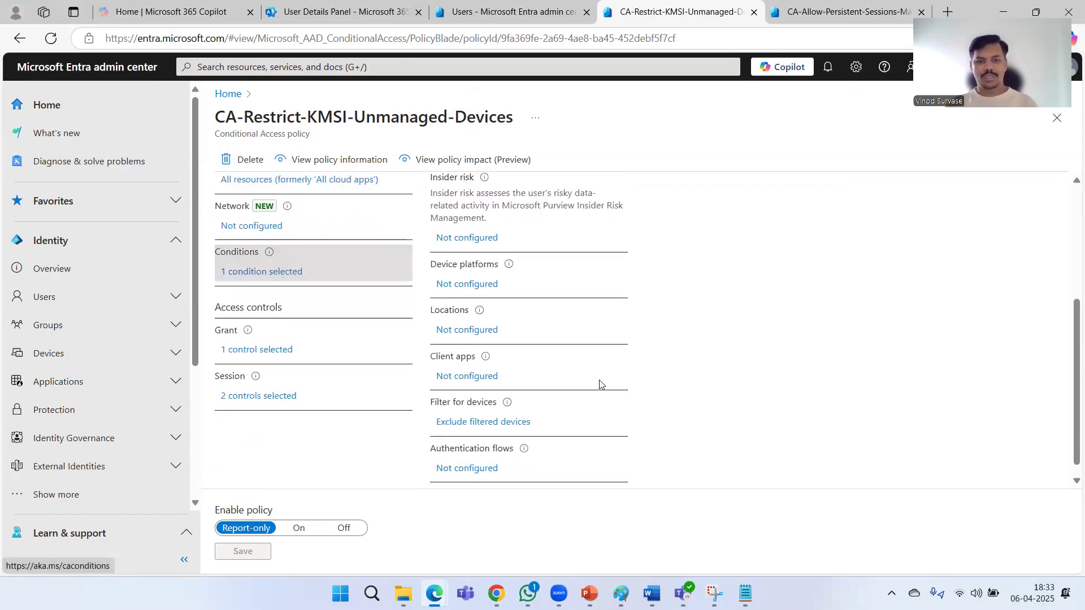
pyautogui.click(487, 415)
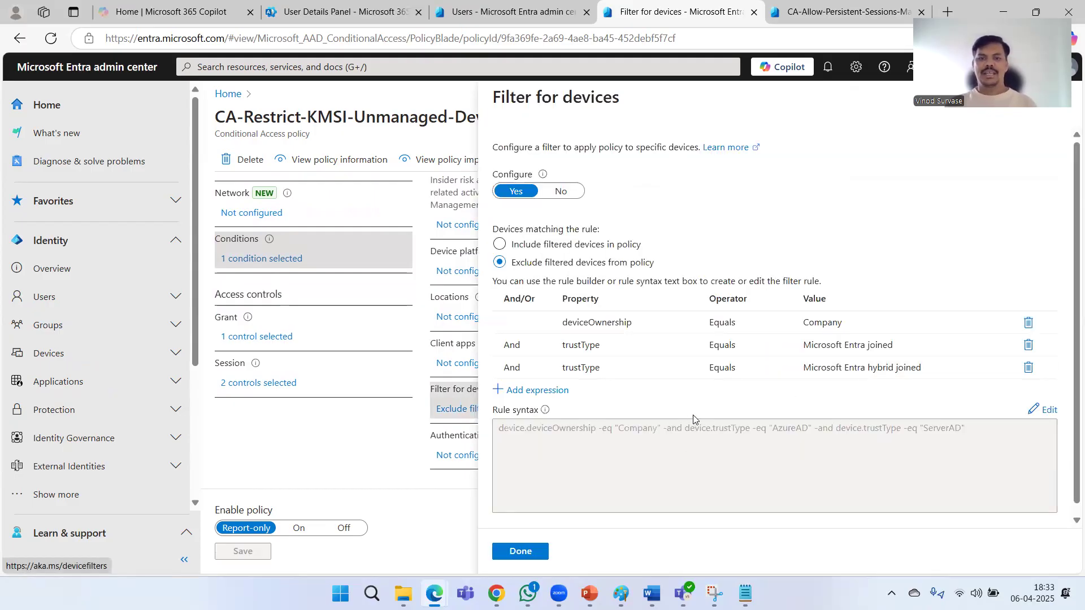
pyautogui.click(669, 343)
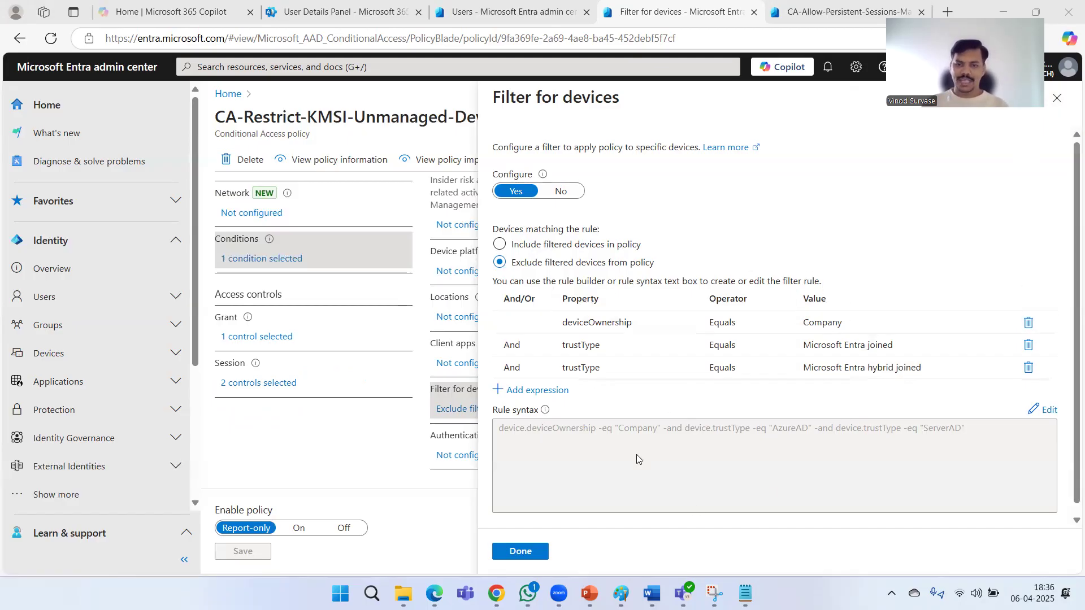
pyautogui.click(964, 436)
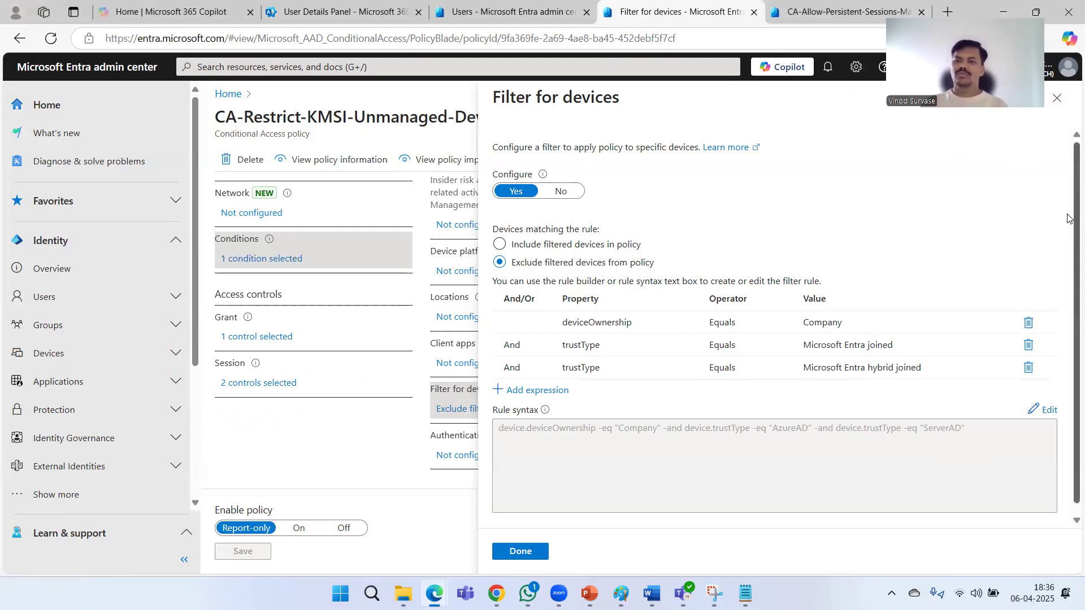
pyautogui.click(1057, 98)
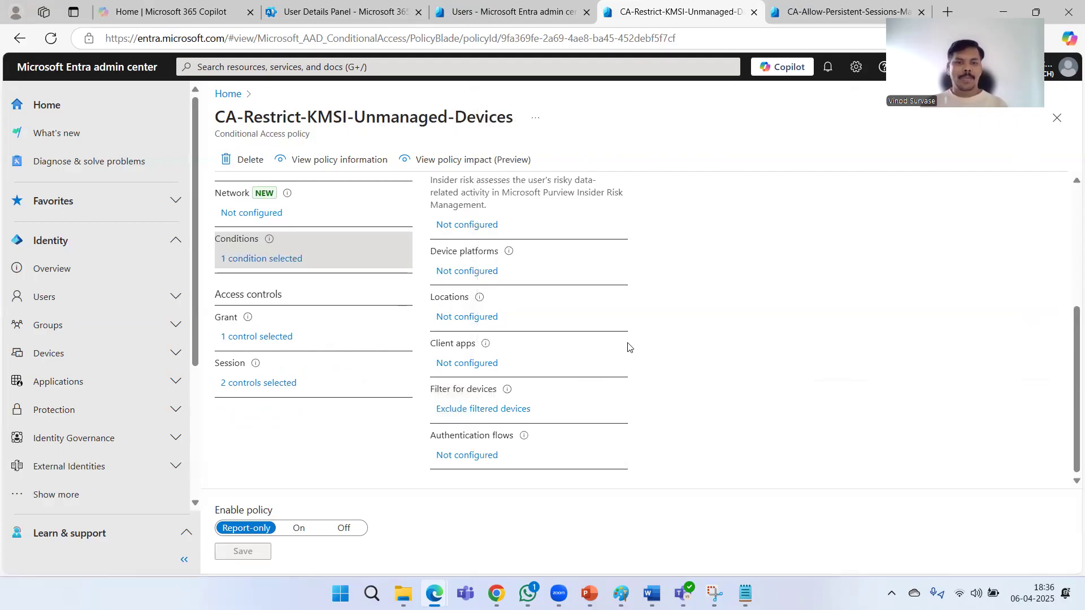
# Configure the policy's client apps condition for Browser and Mobile apps and desktop clients only, excluding Exchange ActiveSync clients and Other clients.
pyautogui.click(462, 362)
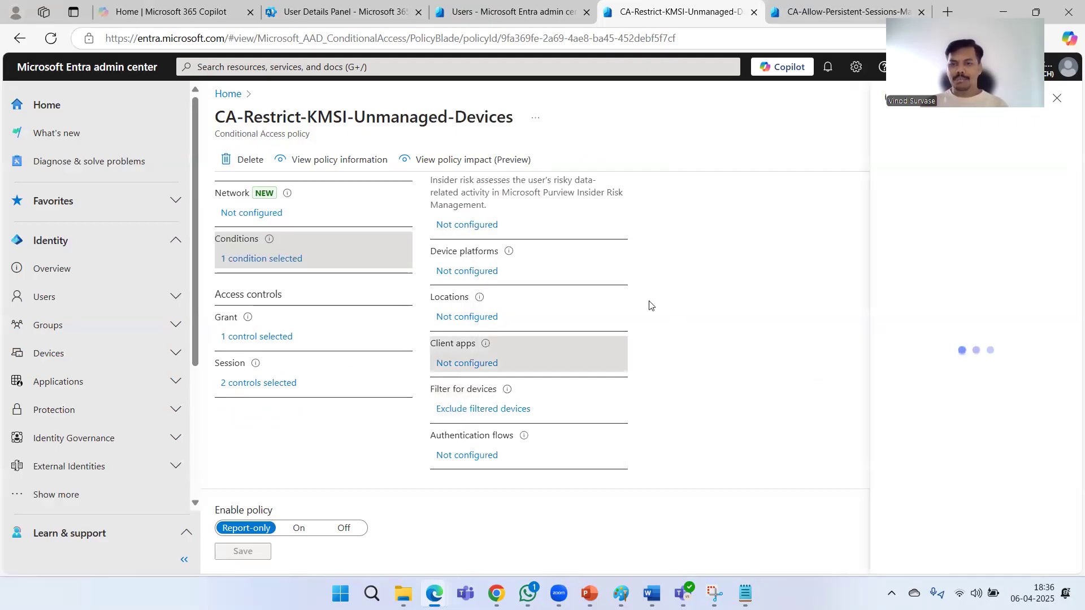
pyautogui.click(907, 214)
pyautogui.click(891, 378)
pyautogui.click(891, 405)
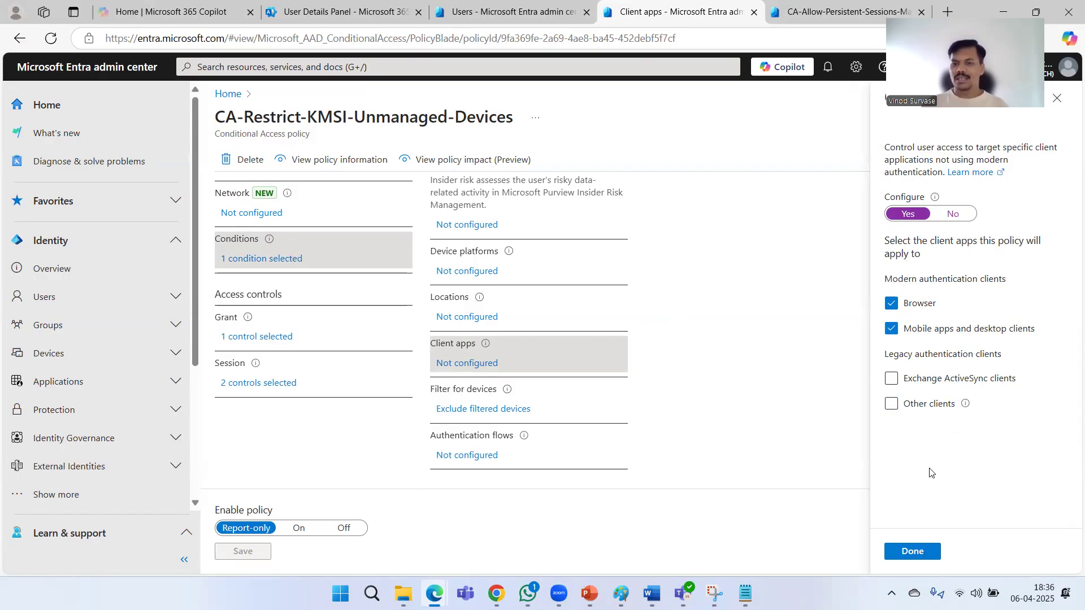
pyautogui.click(918, 552)
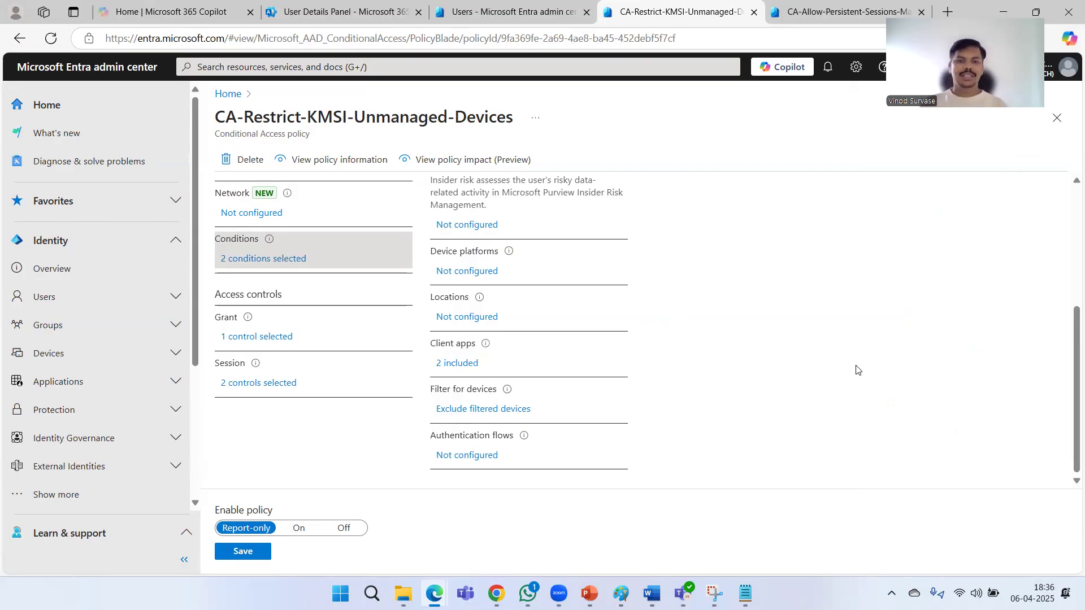
# Review the policy's grant controls and the requirement option for multiple controls, keeping the existing selections.
pyautogui.click(253, 337)
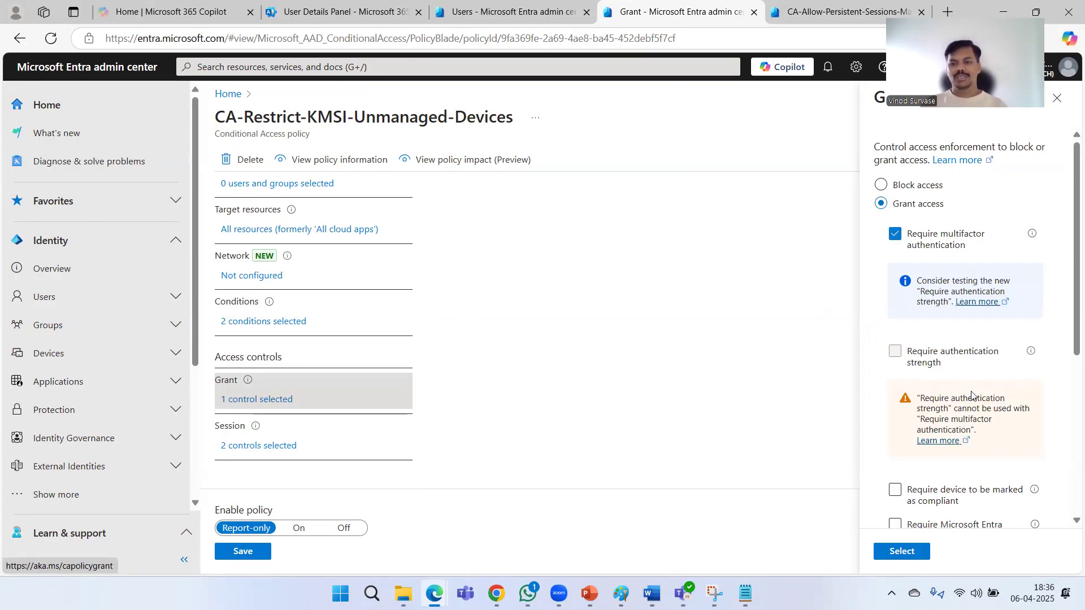
pyautogui.scroll(-3, 971, 395)
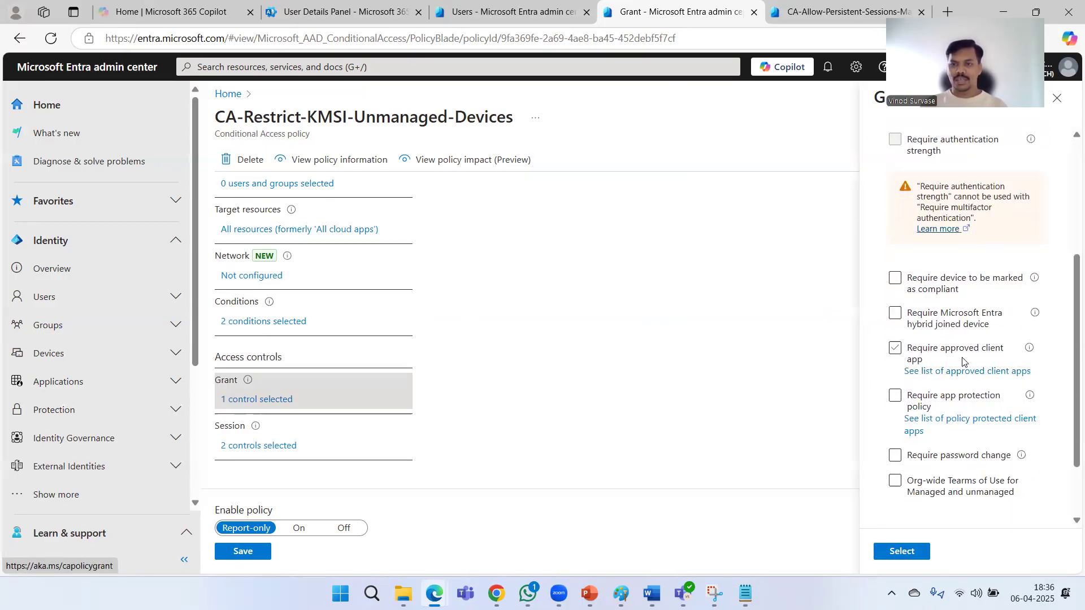
pyautogui.scroll(3, 963, 362)
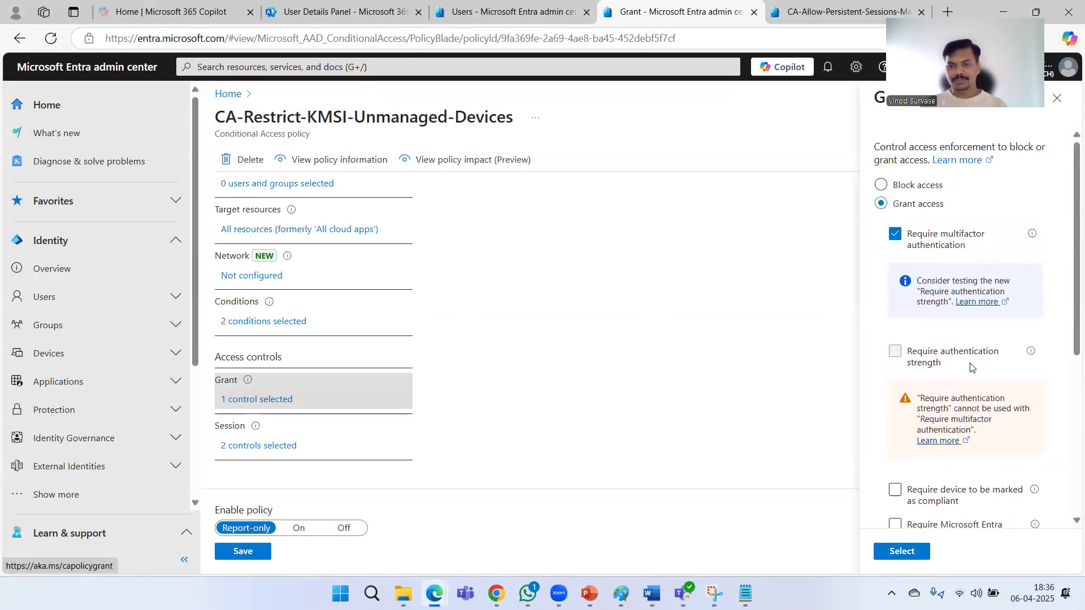
pyautogui.scroll(-4, 964, 371)
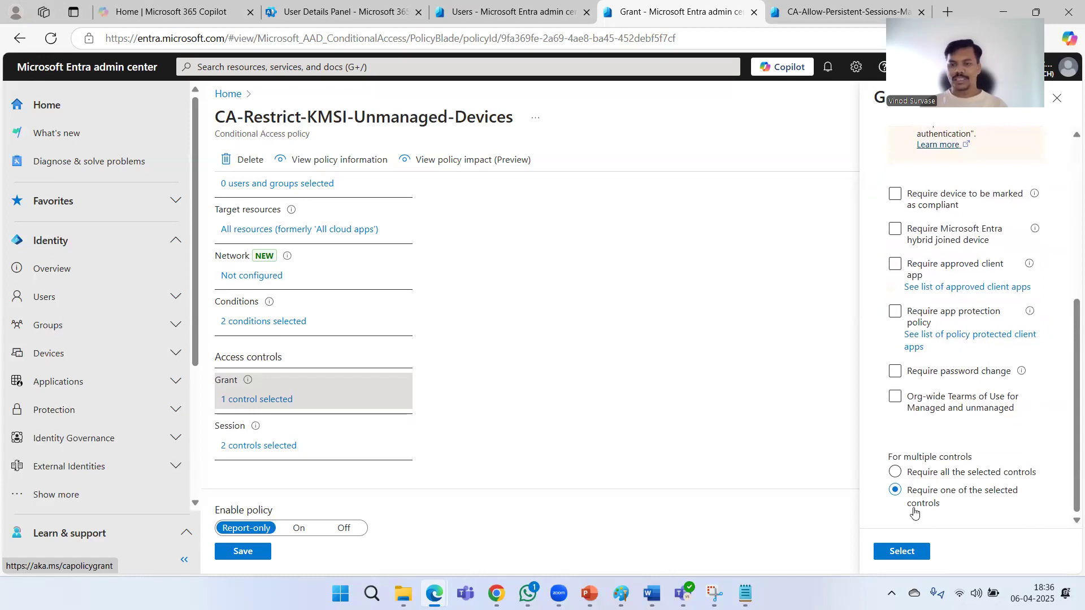
pyautogui.click(903, 552)
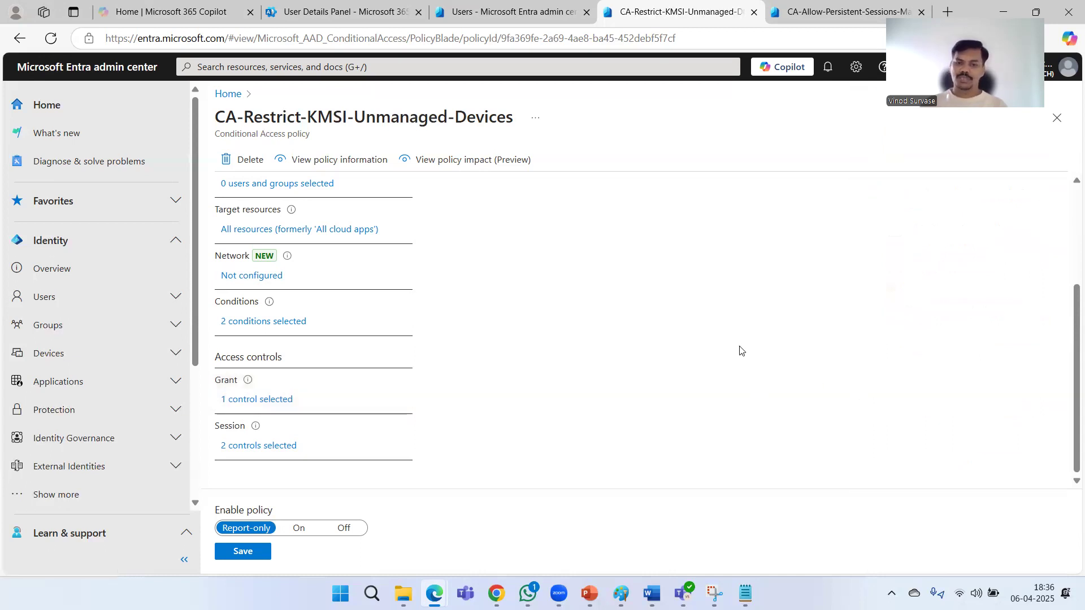
# Set the policy's session sign-in frequency to periodic reauthentication every 1 hour.
pyautogui.click(260, 446)
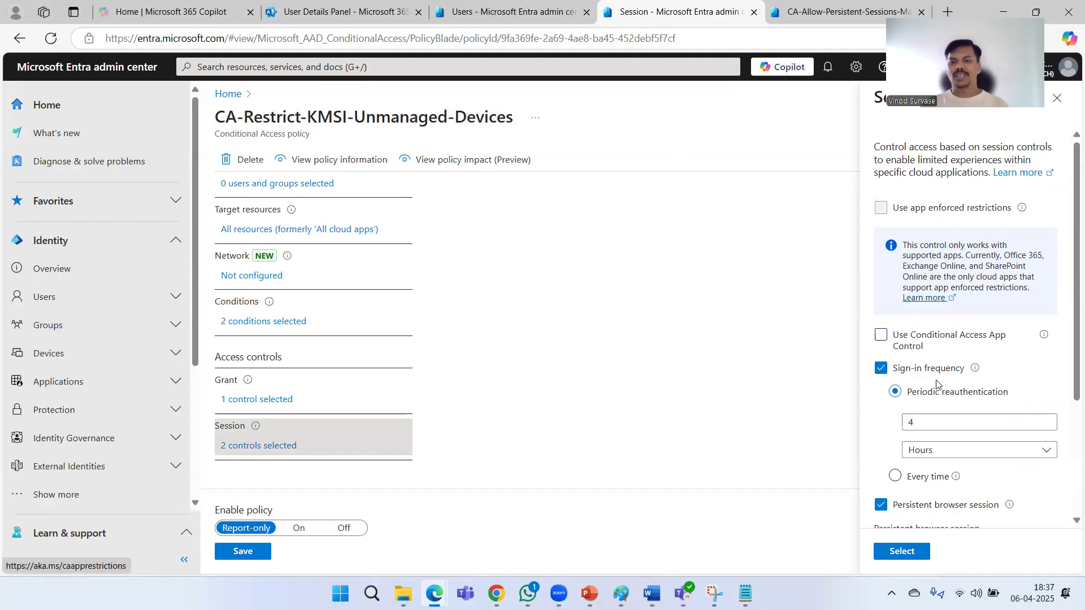
pyautogui.scroll(-1, 936, 385)
pyautogui.scroll(-1, 949, 365)
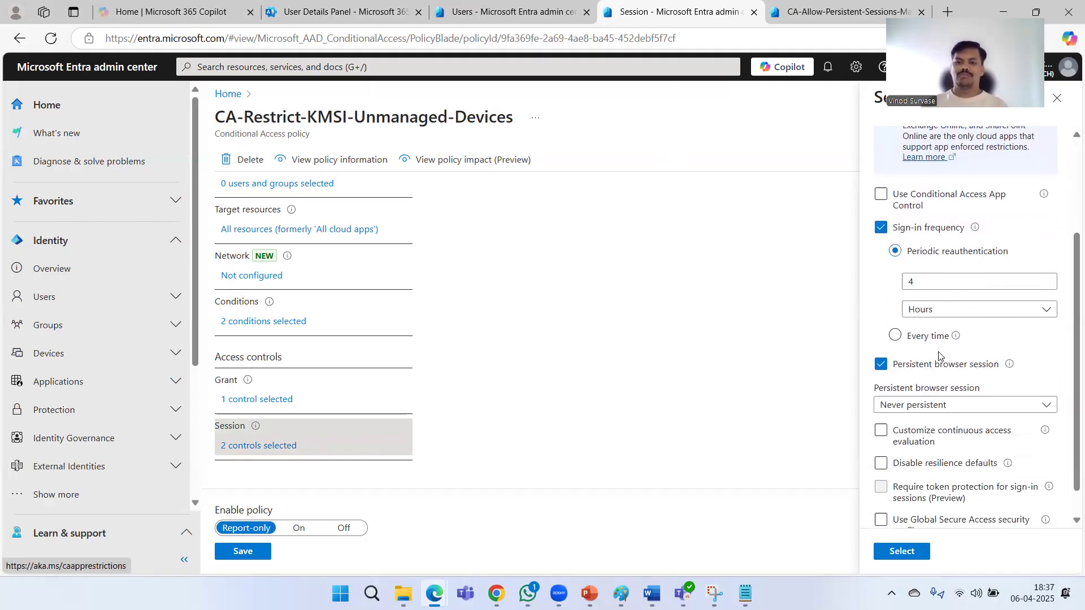
pyautogui.doubleClick(919, 280)
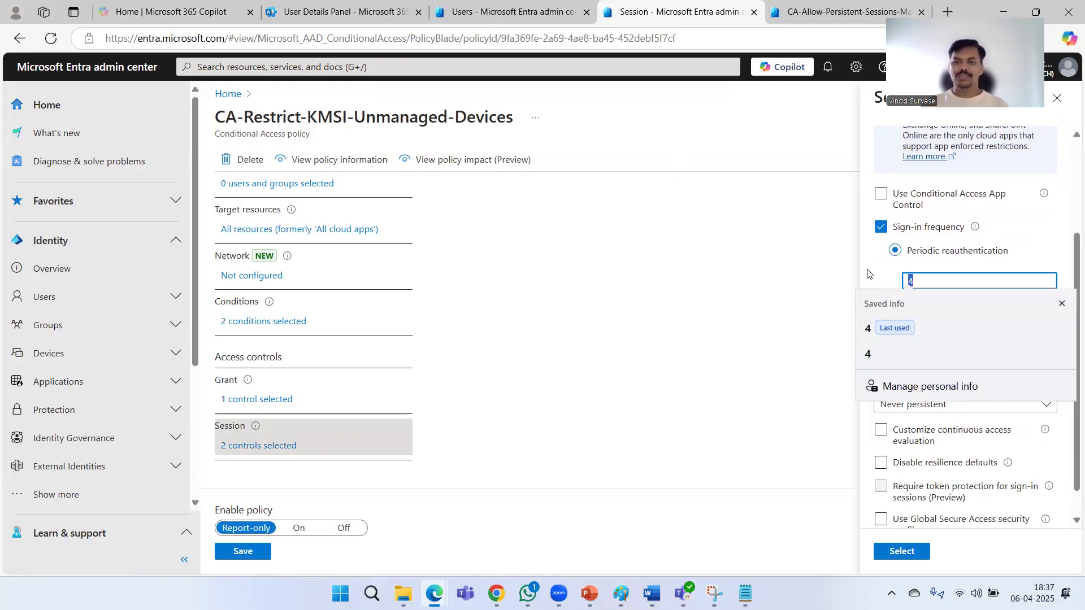
pyautogui.click(869, 274)
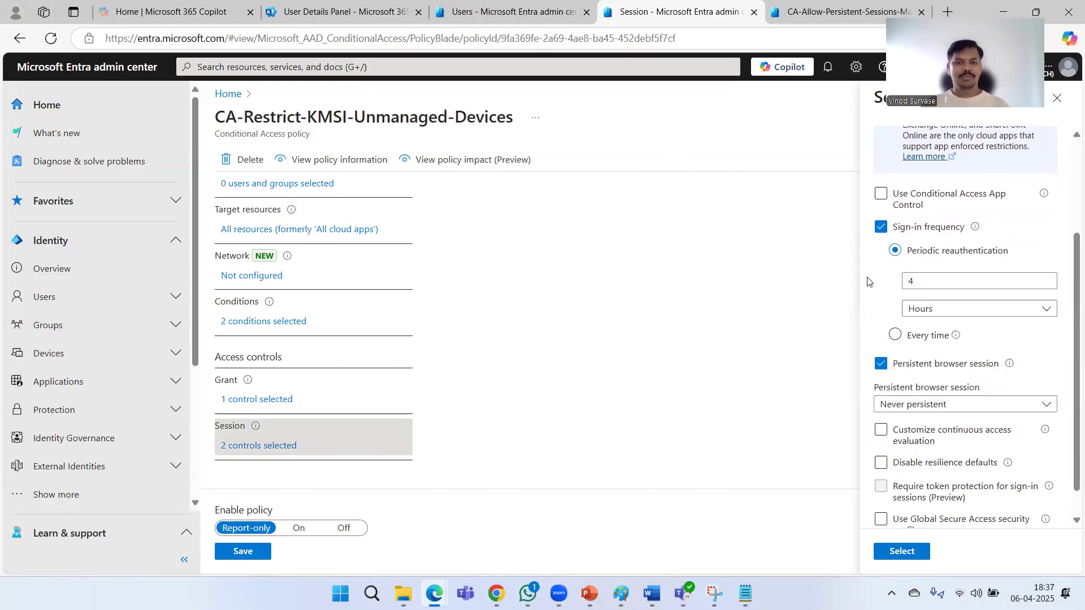
pyautogui.moveTo(939, 285); pyautogui.dragTo(868, 284)
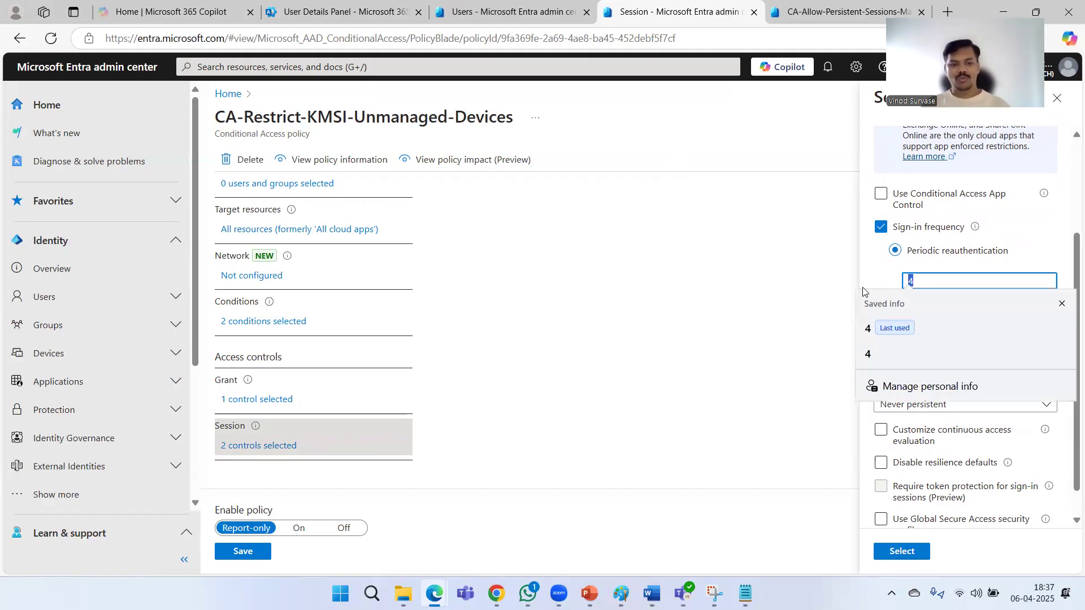
pyautogui.write('1')
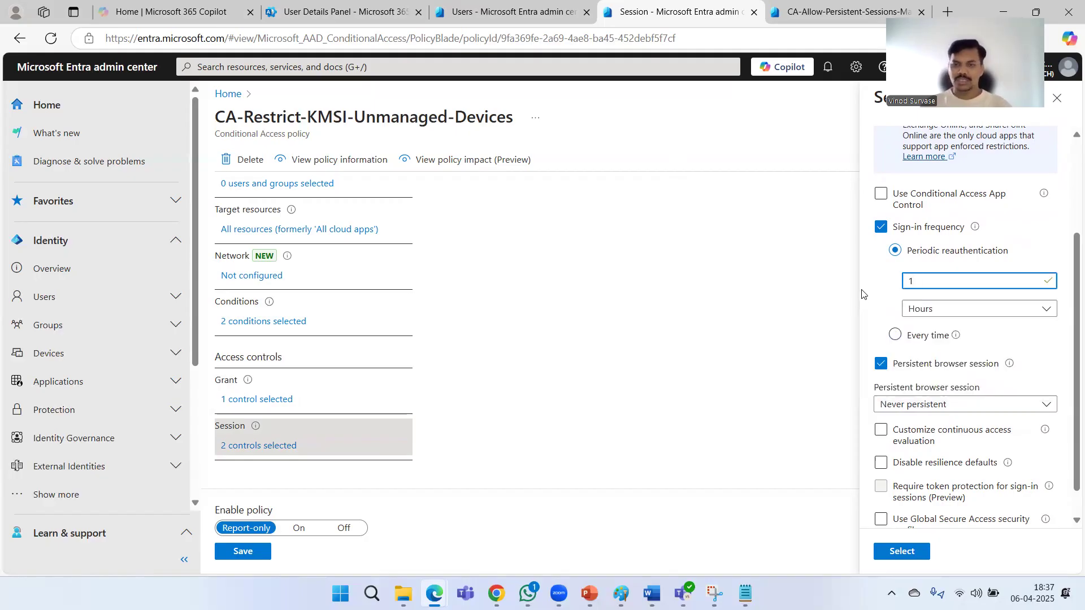
pyautogui.click(924, 310)
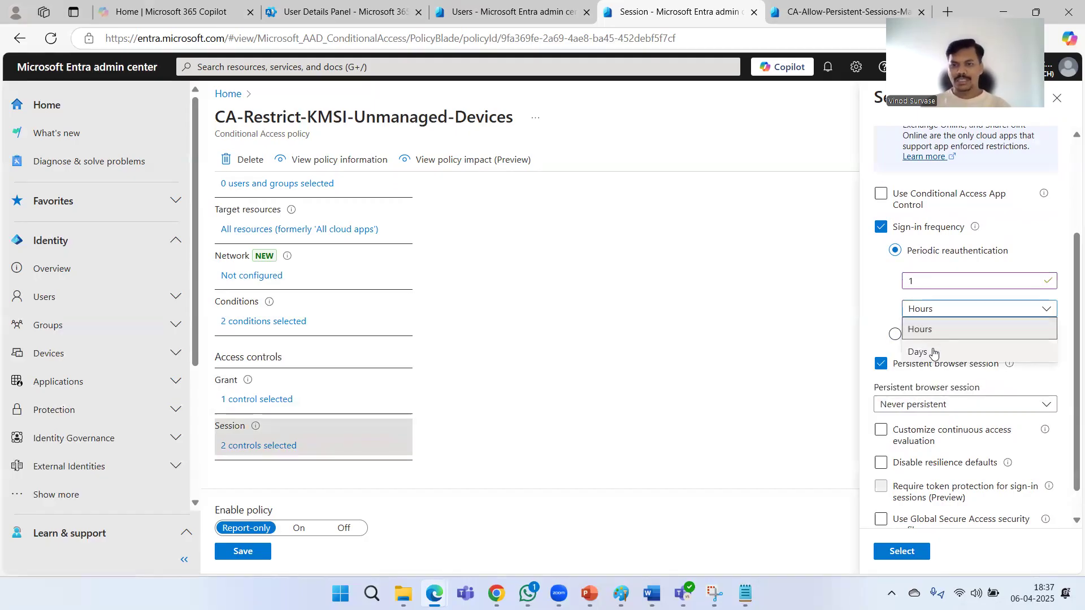
pyautogui.click(891, 297)
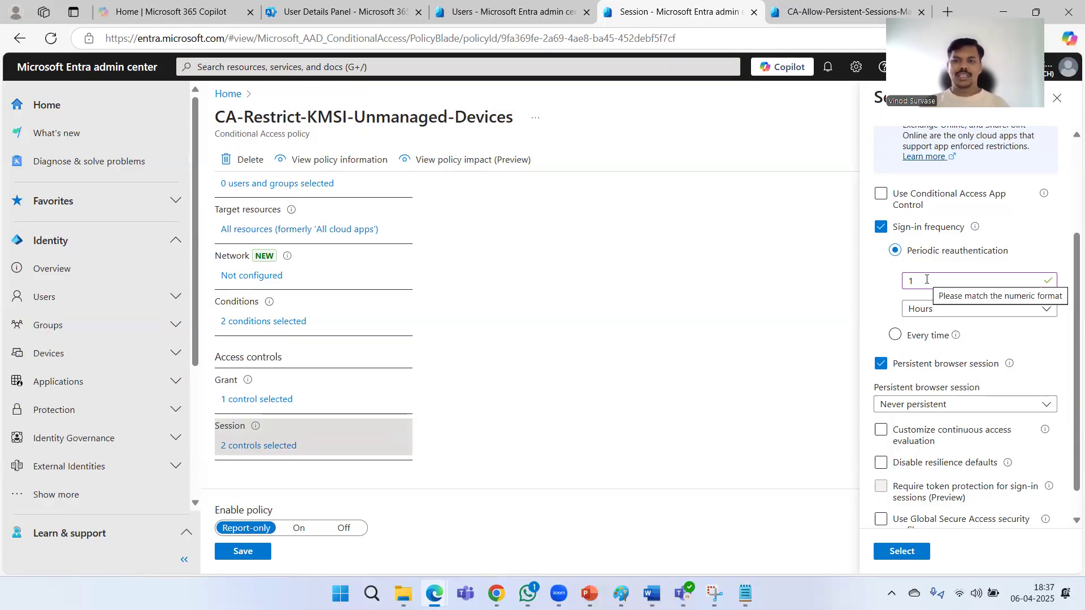
pyautogui.moveTo(936, 281); pyautogui.dragTo(850, 277)
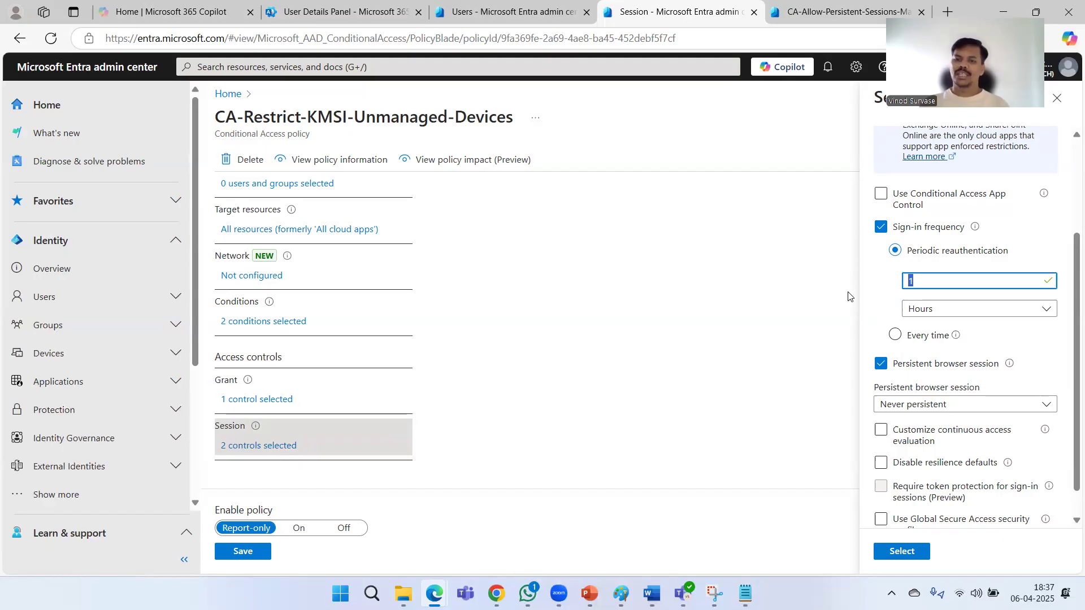
pyautogui.click(873, 298)
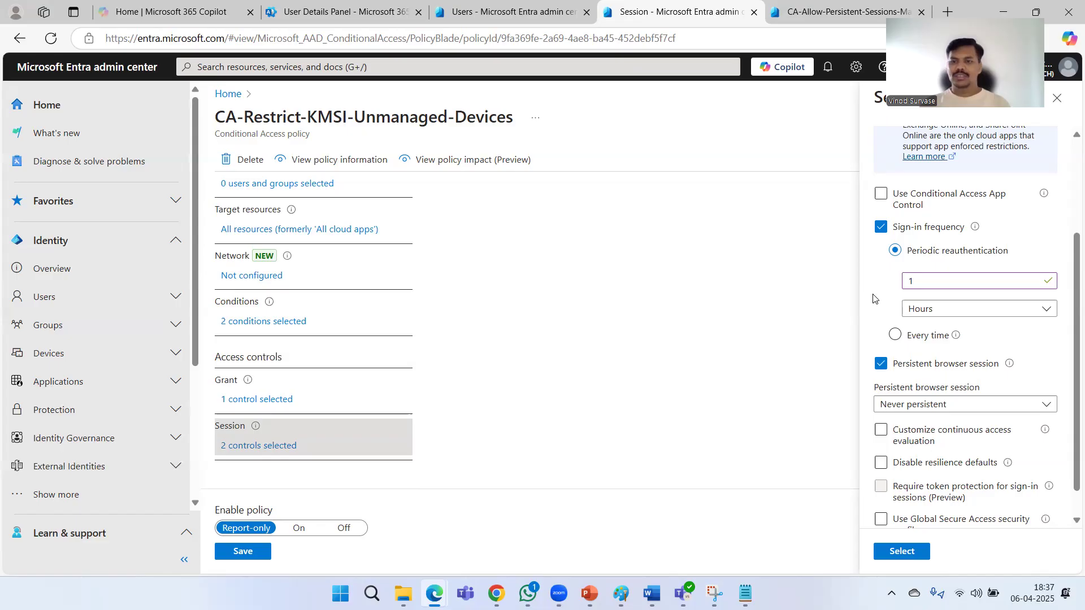
# Examine the persistent browser session options and compare them with the session control in the CA-Allow-Persistent-Sessions-Managed-Devices policy.
pyautogui.scroll(-1, 874, 299)
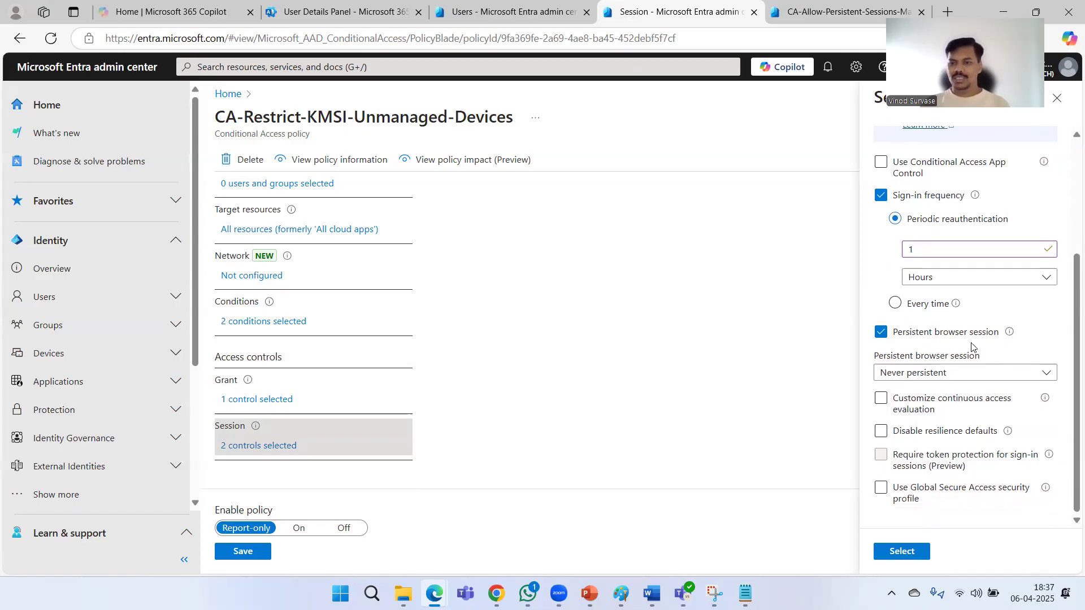
pyautogui.click(954, 373)
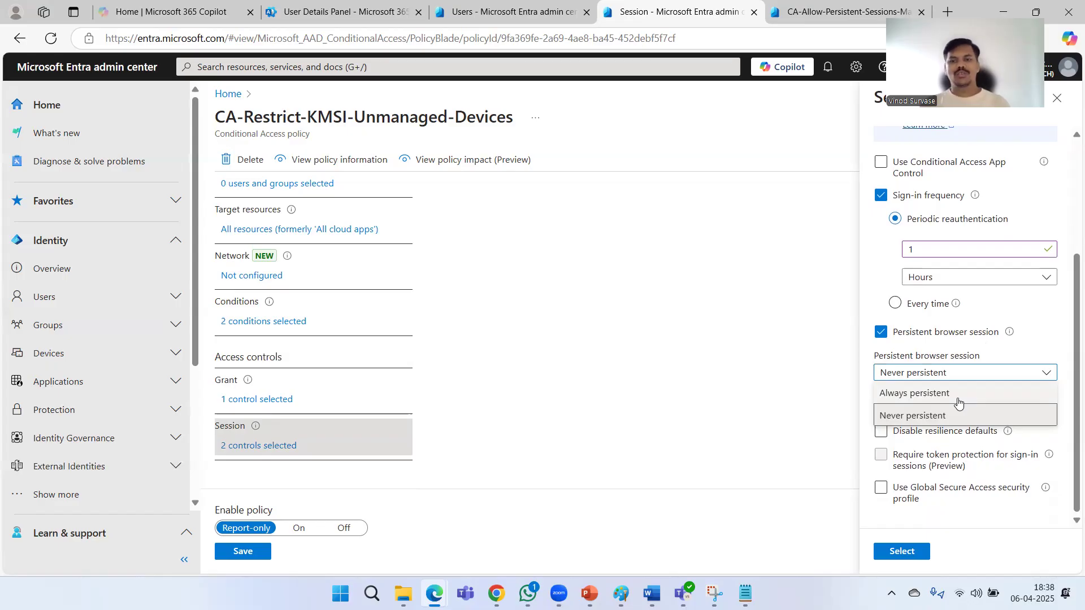
pyautogui.click(842, 11)
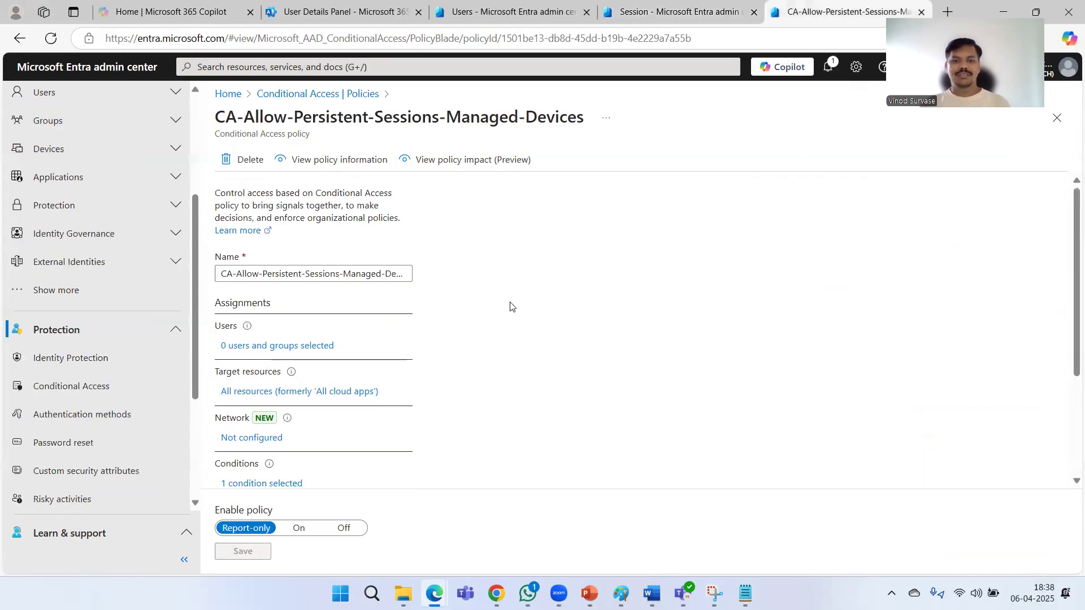
pyautogui.scroll(-3, 345, 396)
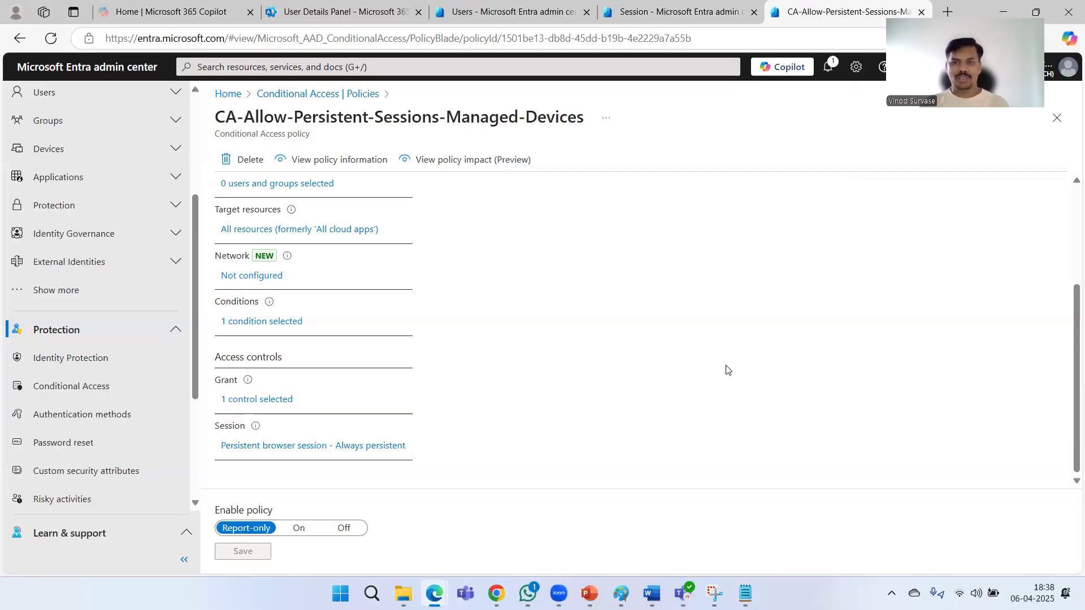
pyautogui.click(688, 10)
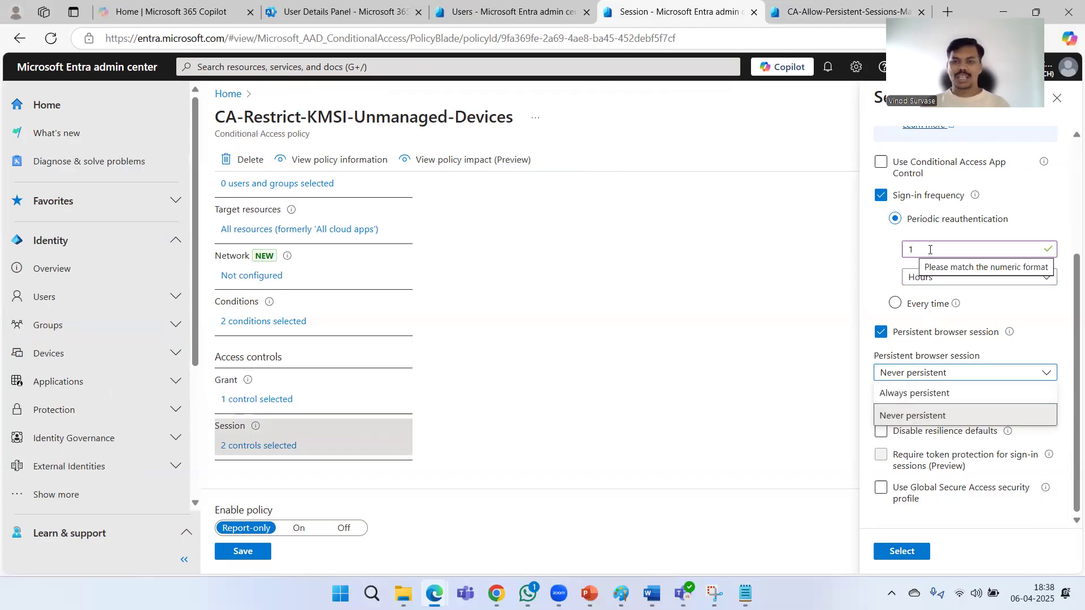
pyautogui.click(890, 258)
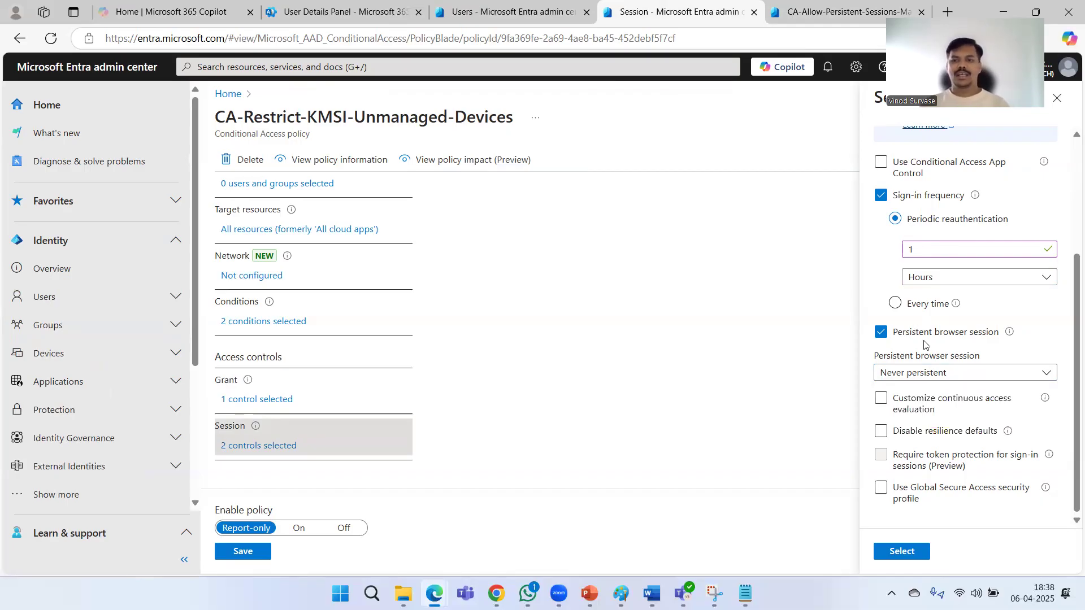
pyautogui.click(964, 377)
pyautogui.click(876, 292)
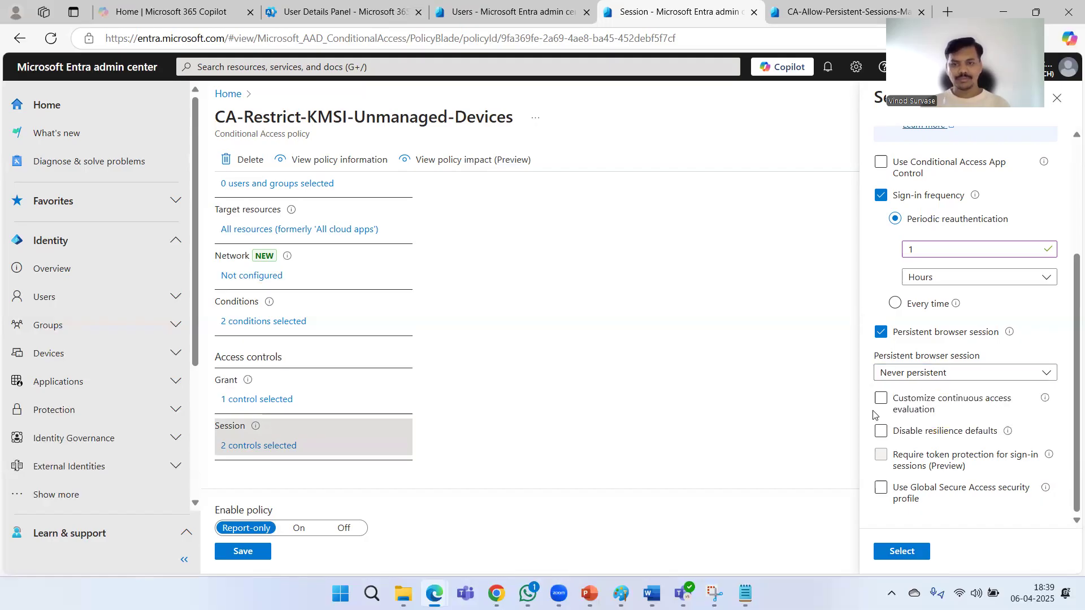
# Apply the session controls and save the CA-Restrict-KMSI-Unmanaged-Devices policy.
pyautogui.click(927, 545)
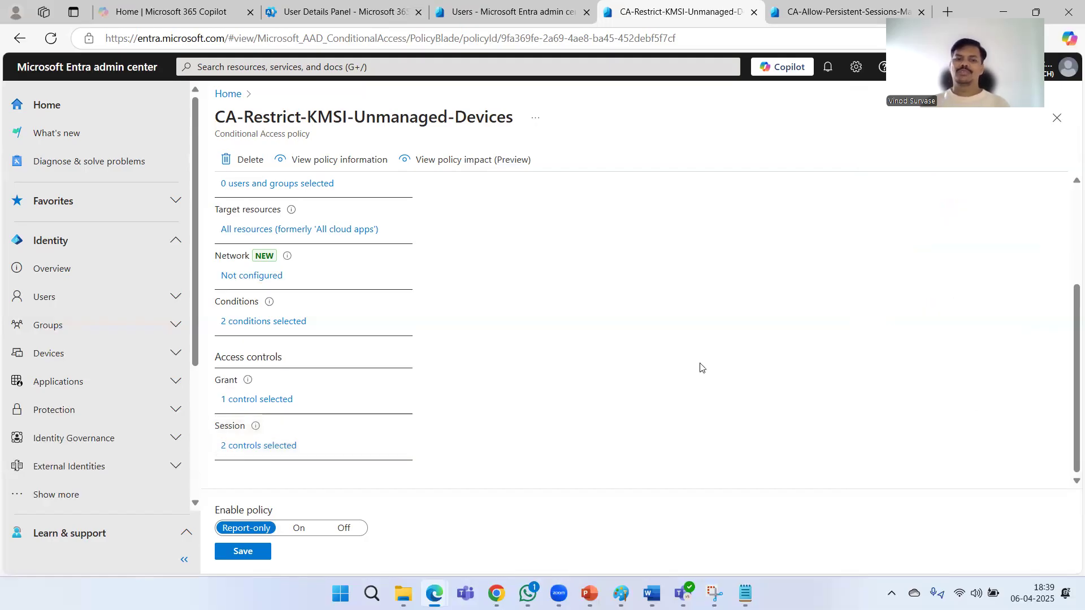
pyautogui.scroll(3, 707, 338)
pyautogui.scroll(-3, 702, 336)
pyautogui.click(242, 552)
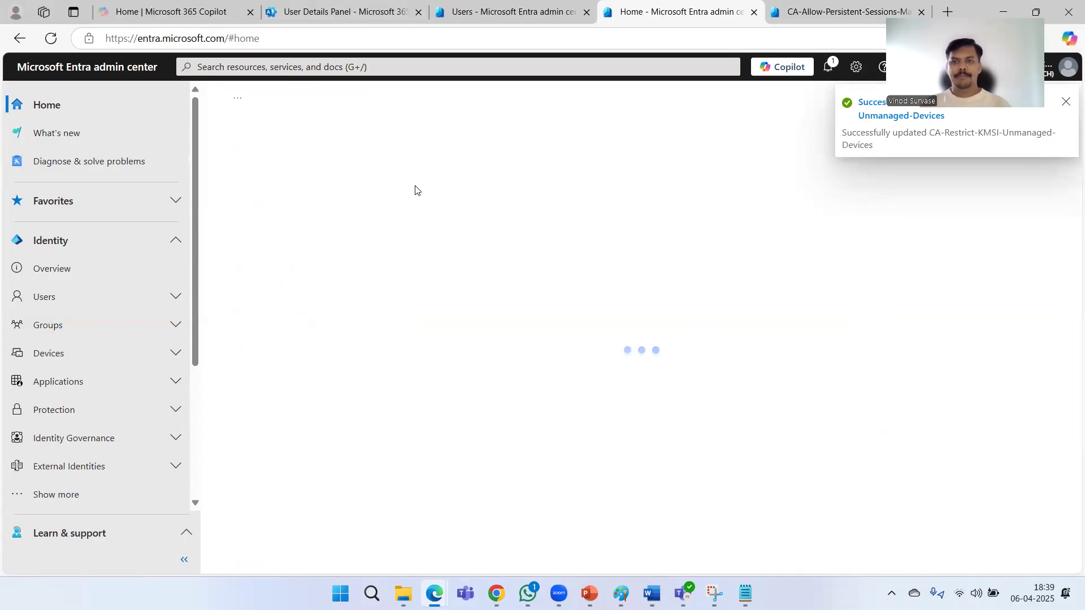
# Open the Conditional Access policies list, sort it by newest creation date and reopen the CA-Restrict-KMSI-Unmanaged-Devices policy.
pyautogui.scroll(-3, 76, 288)
pyautogui.click(80, 330)
pyautogui.click(80, 389)
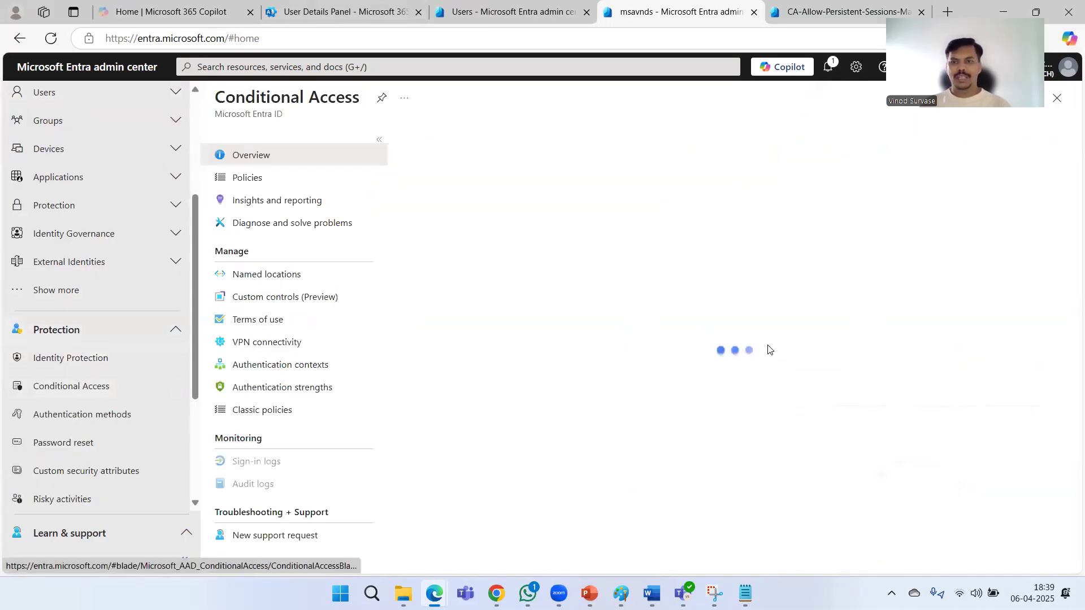
pyautogui.click(247, 197)
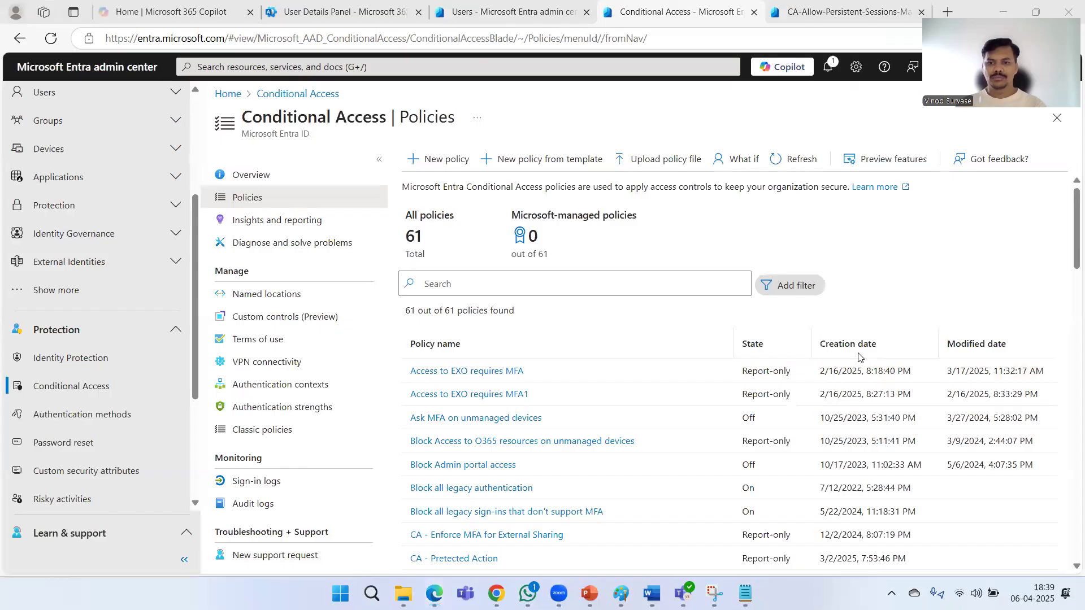
pyautogui.click(849, 344)
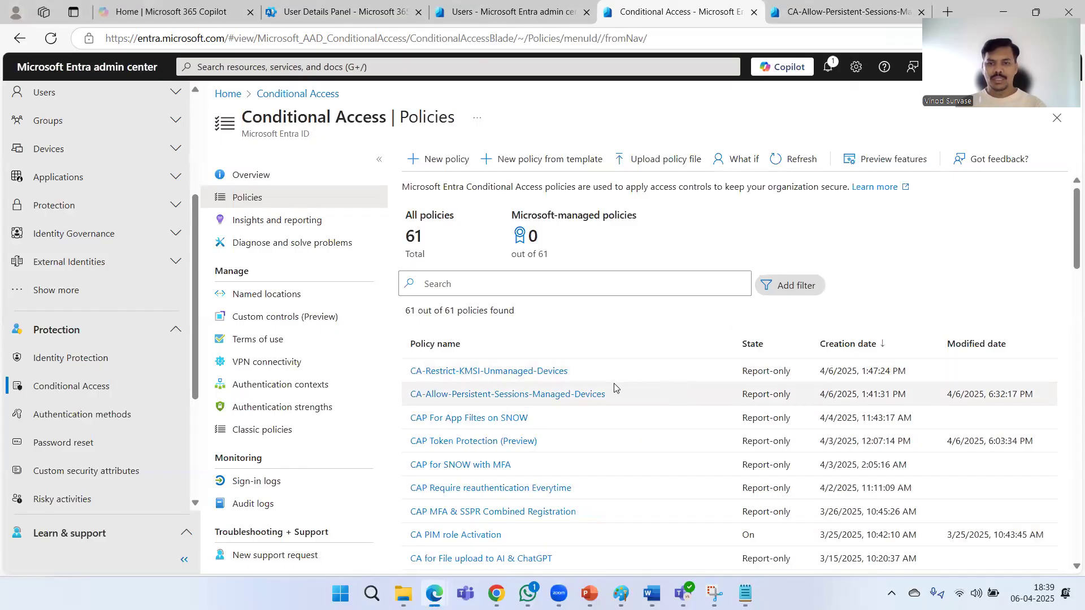
pyautogui.click(512, 371)
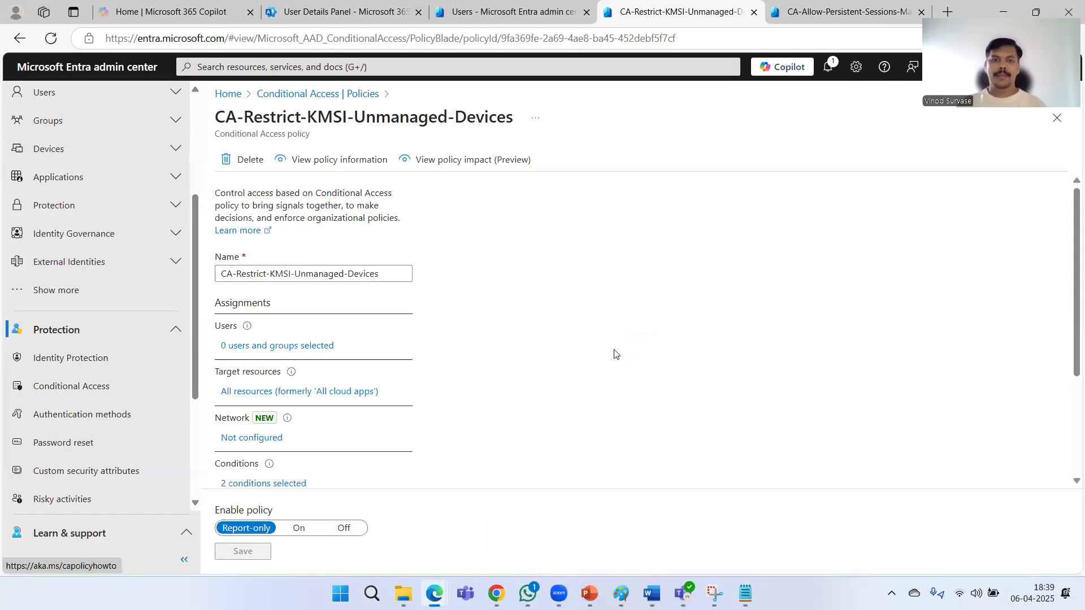
pyautogui.scroll(-3, 588, 296)
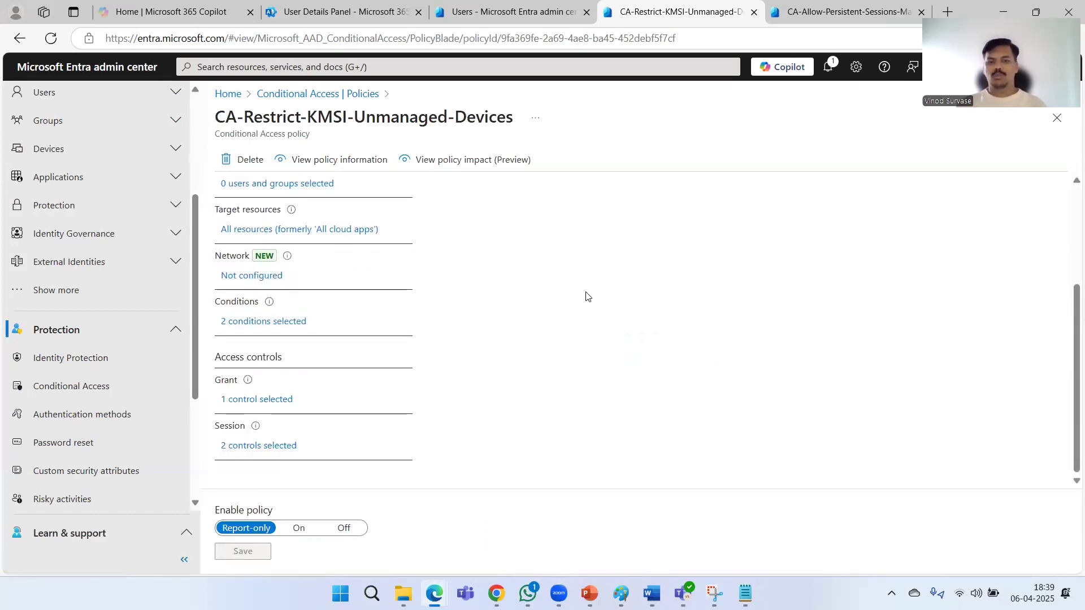